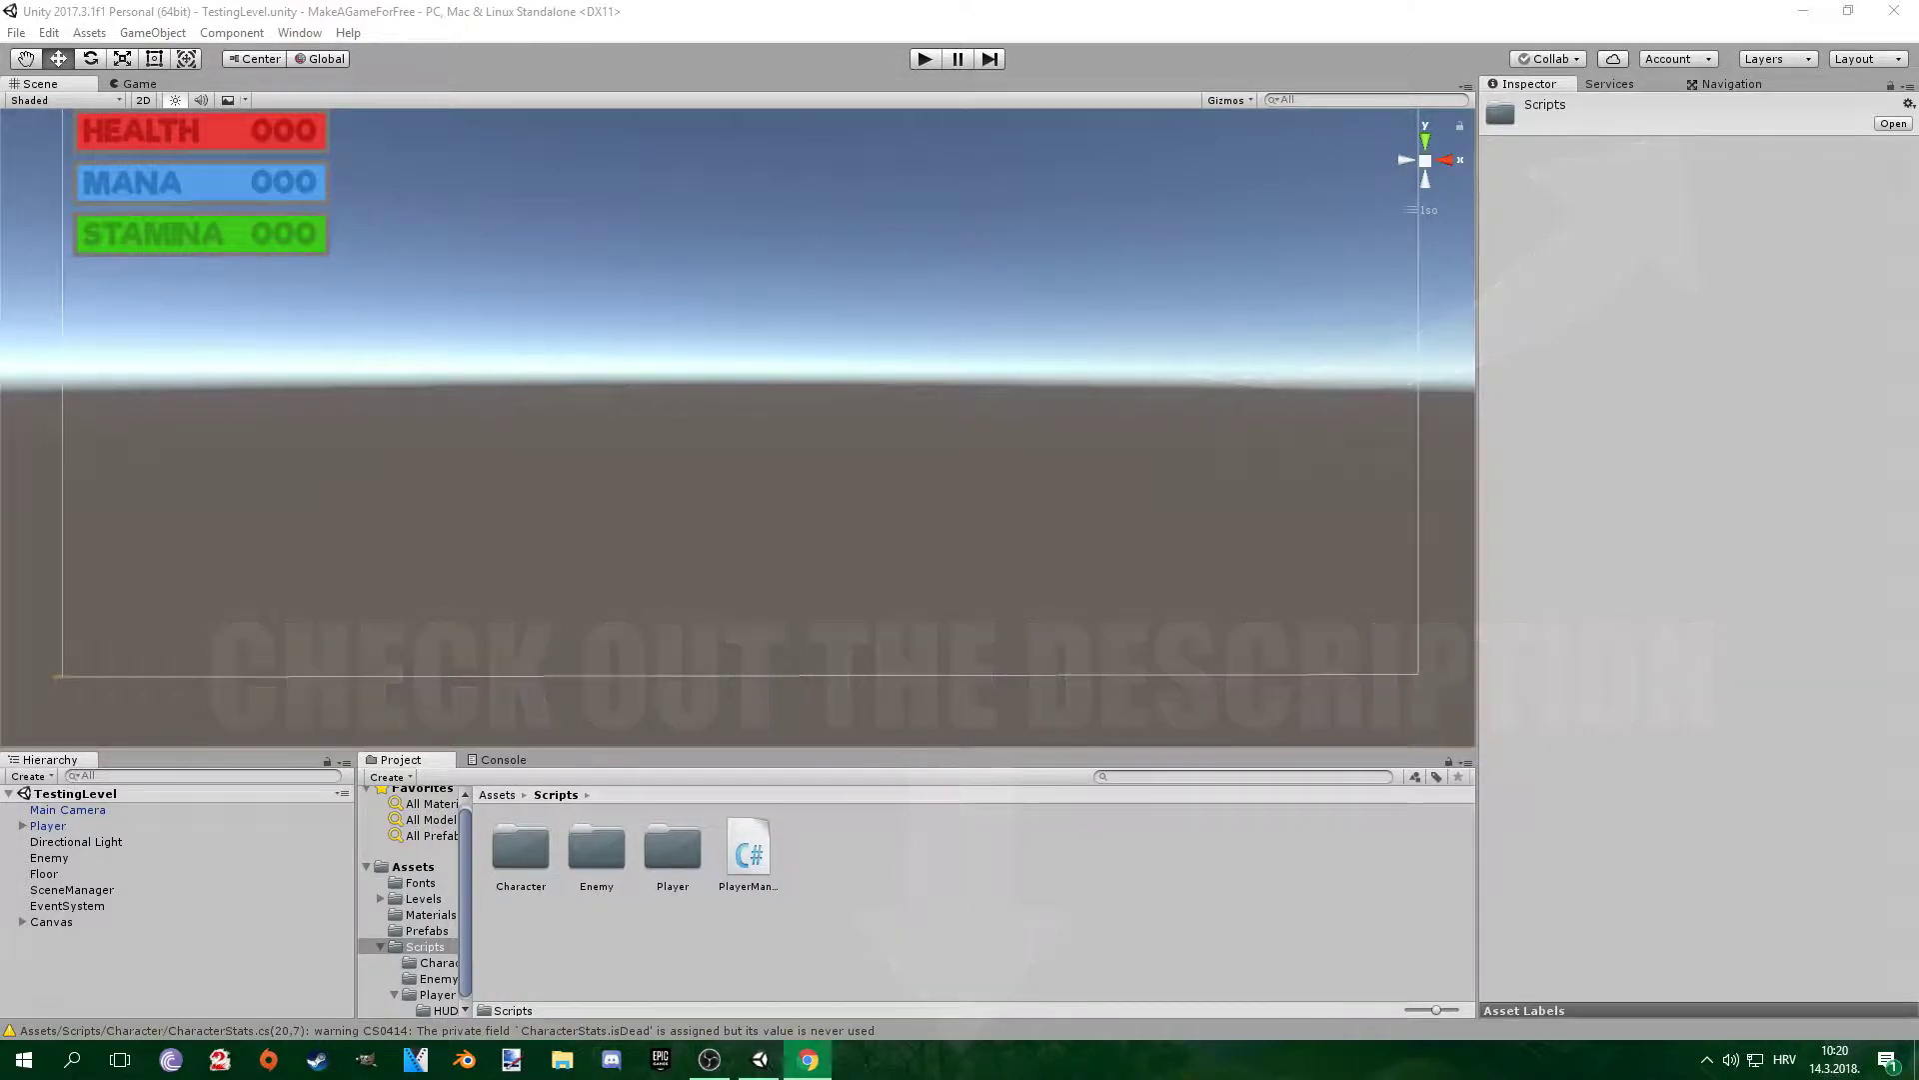
Bring Unity to the front and browse to the Assets > Levels folder.
click(727, 675)
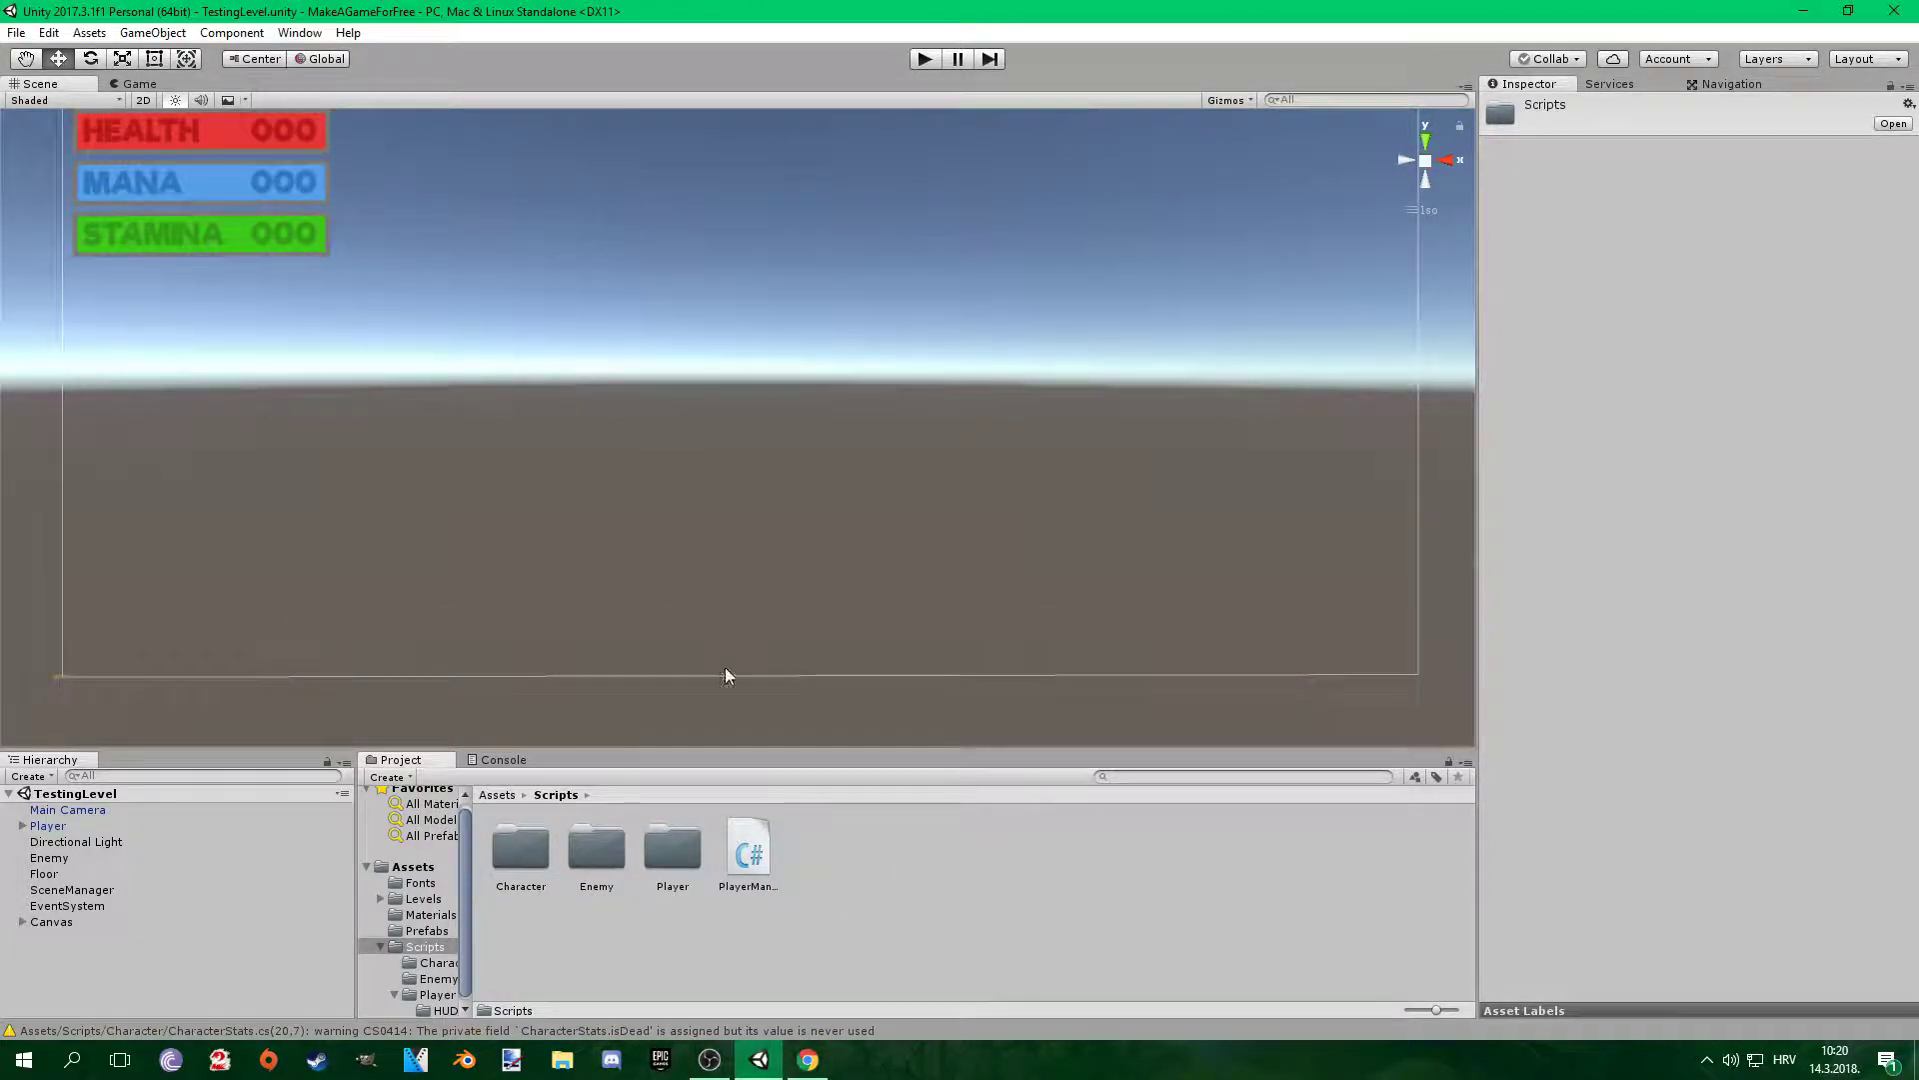
click(440, 866)
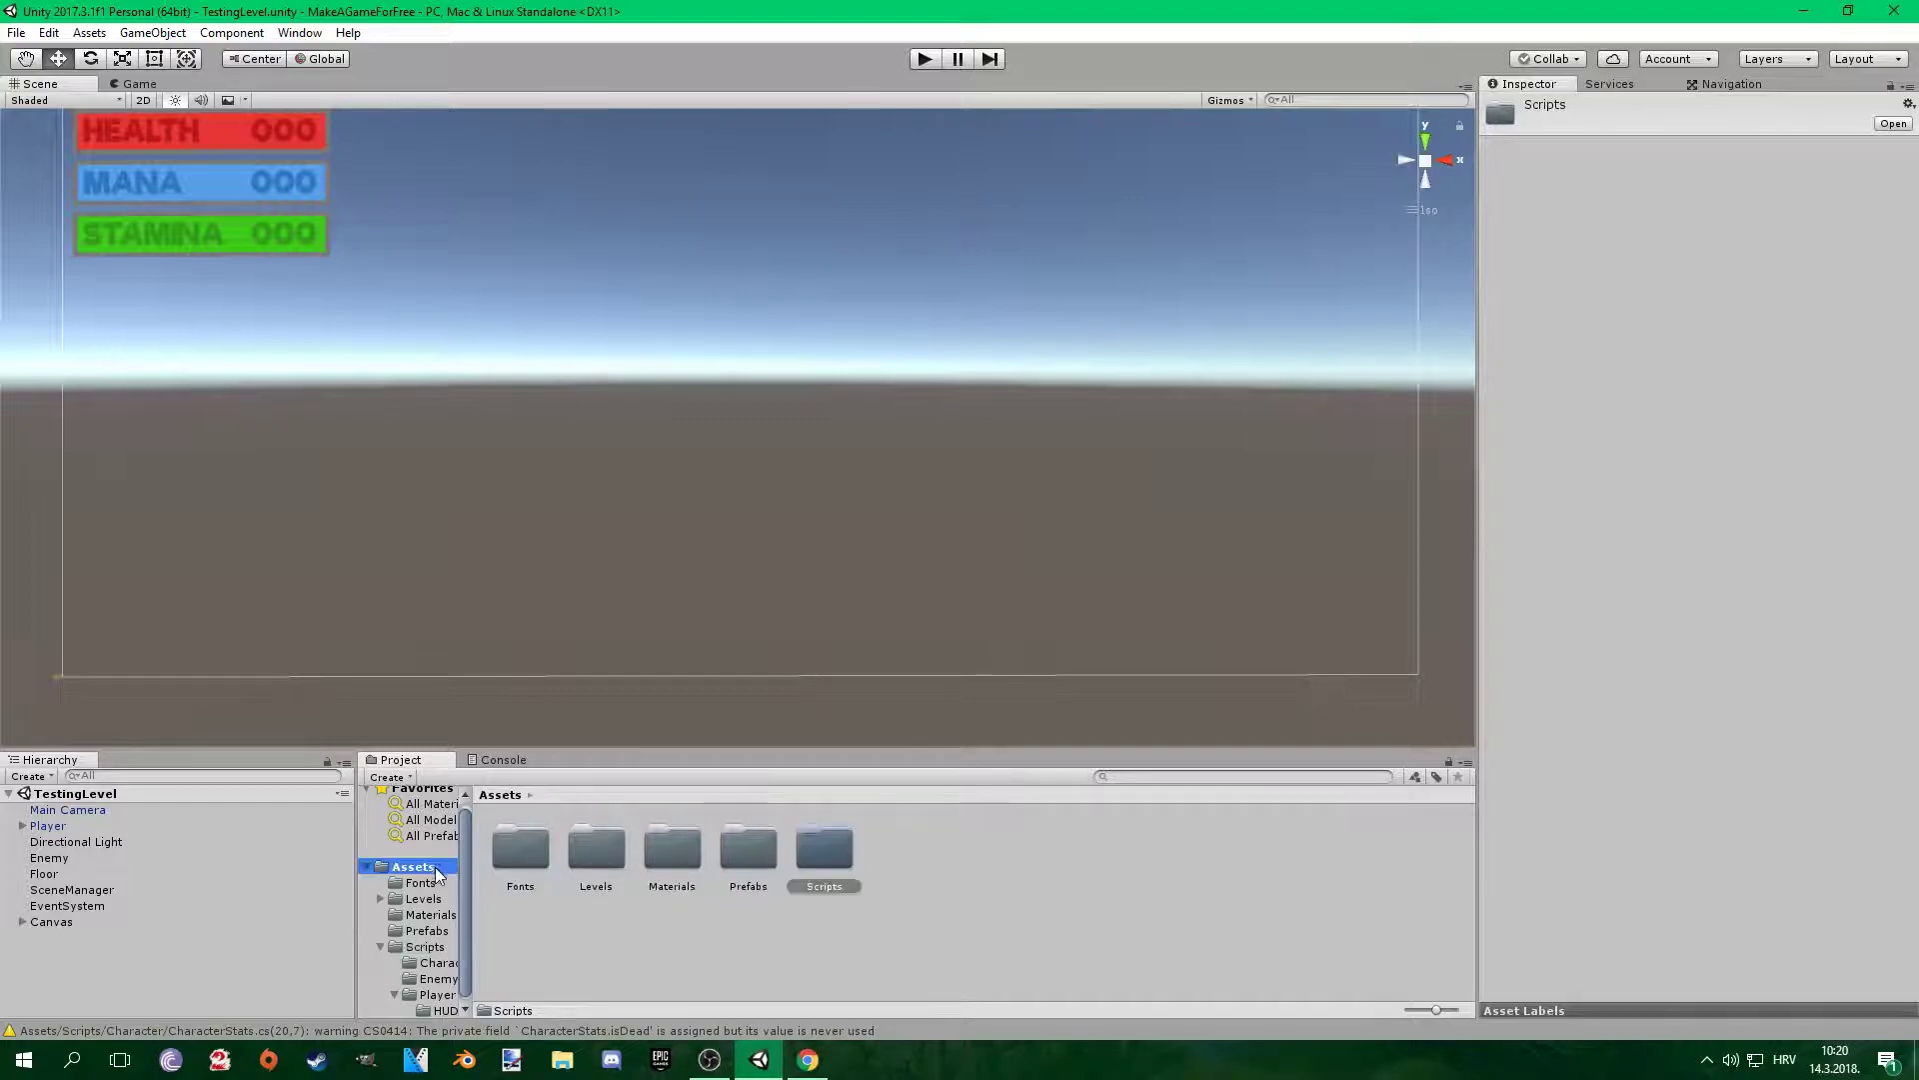
double_click(597, 849)
right_click(662, 847)
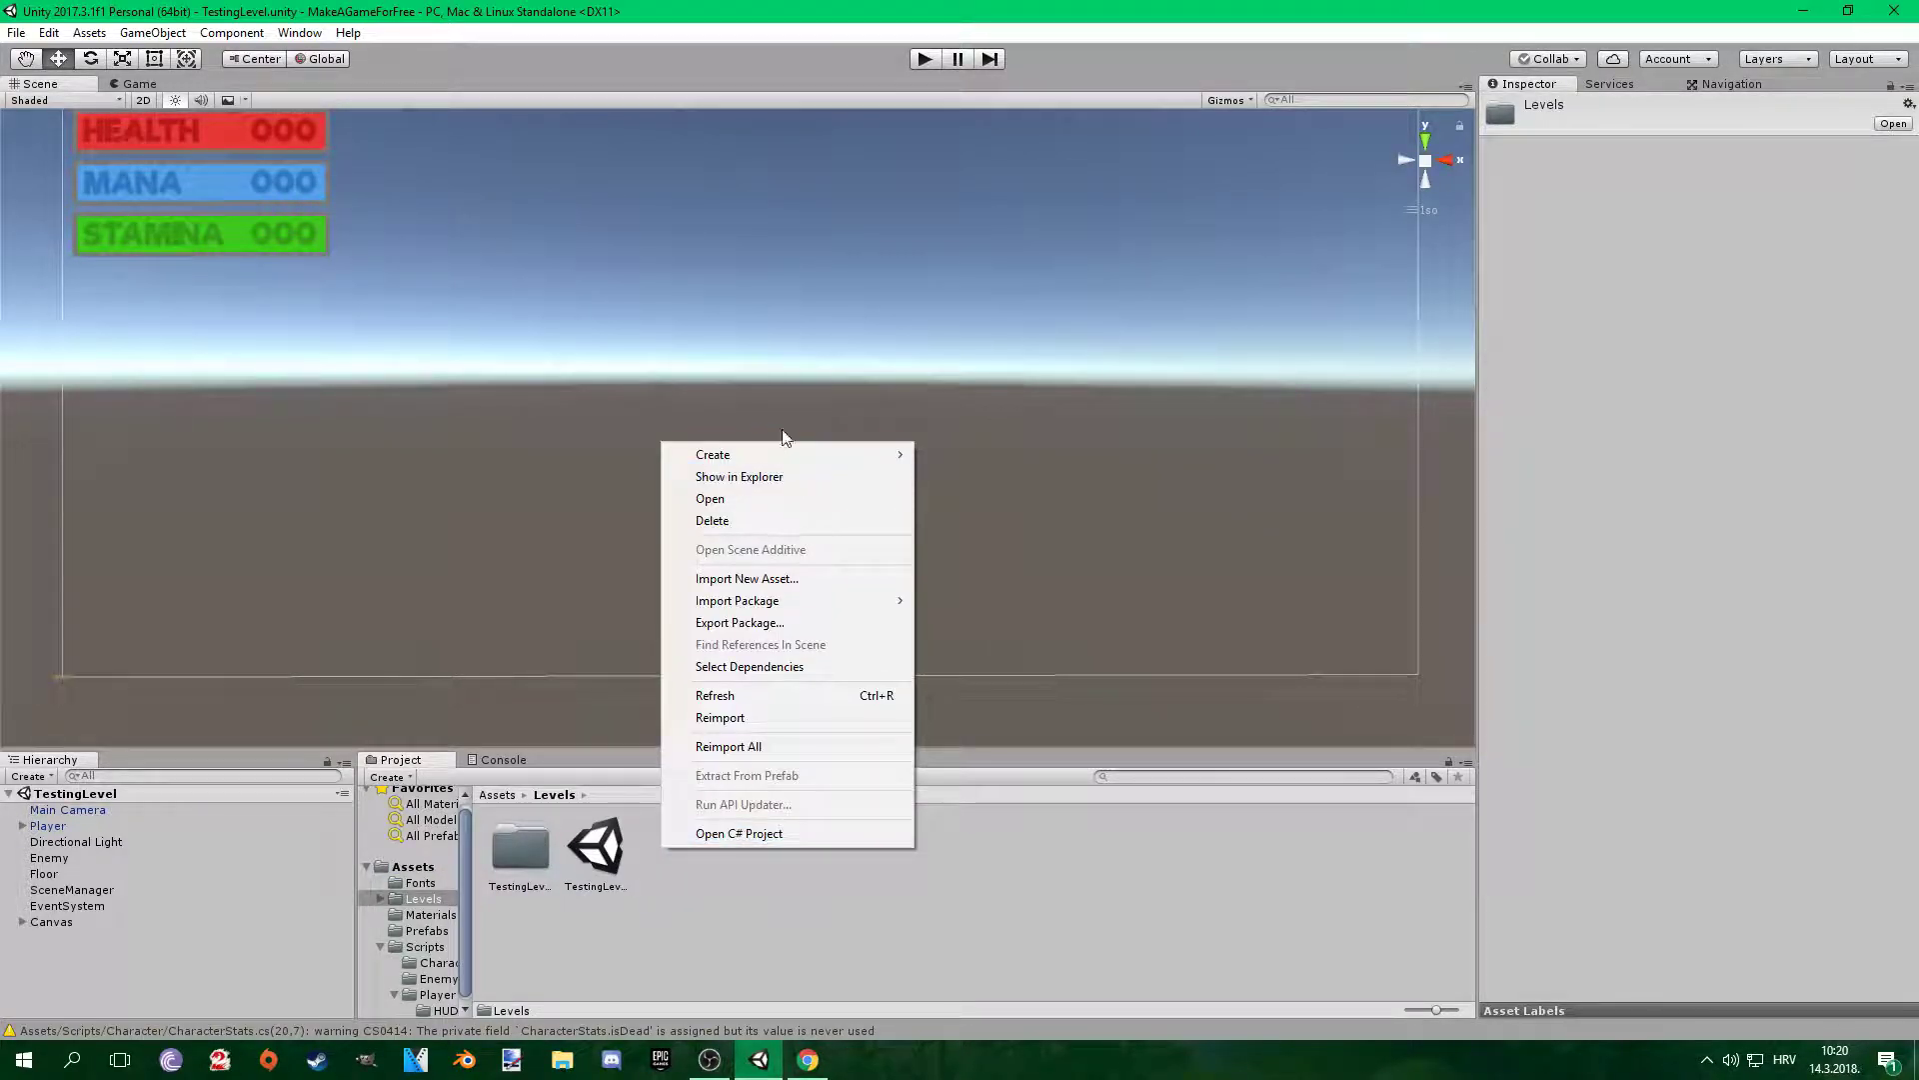
click(535, 839)
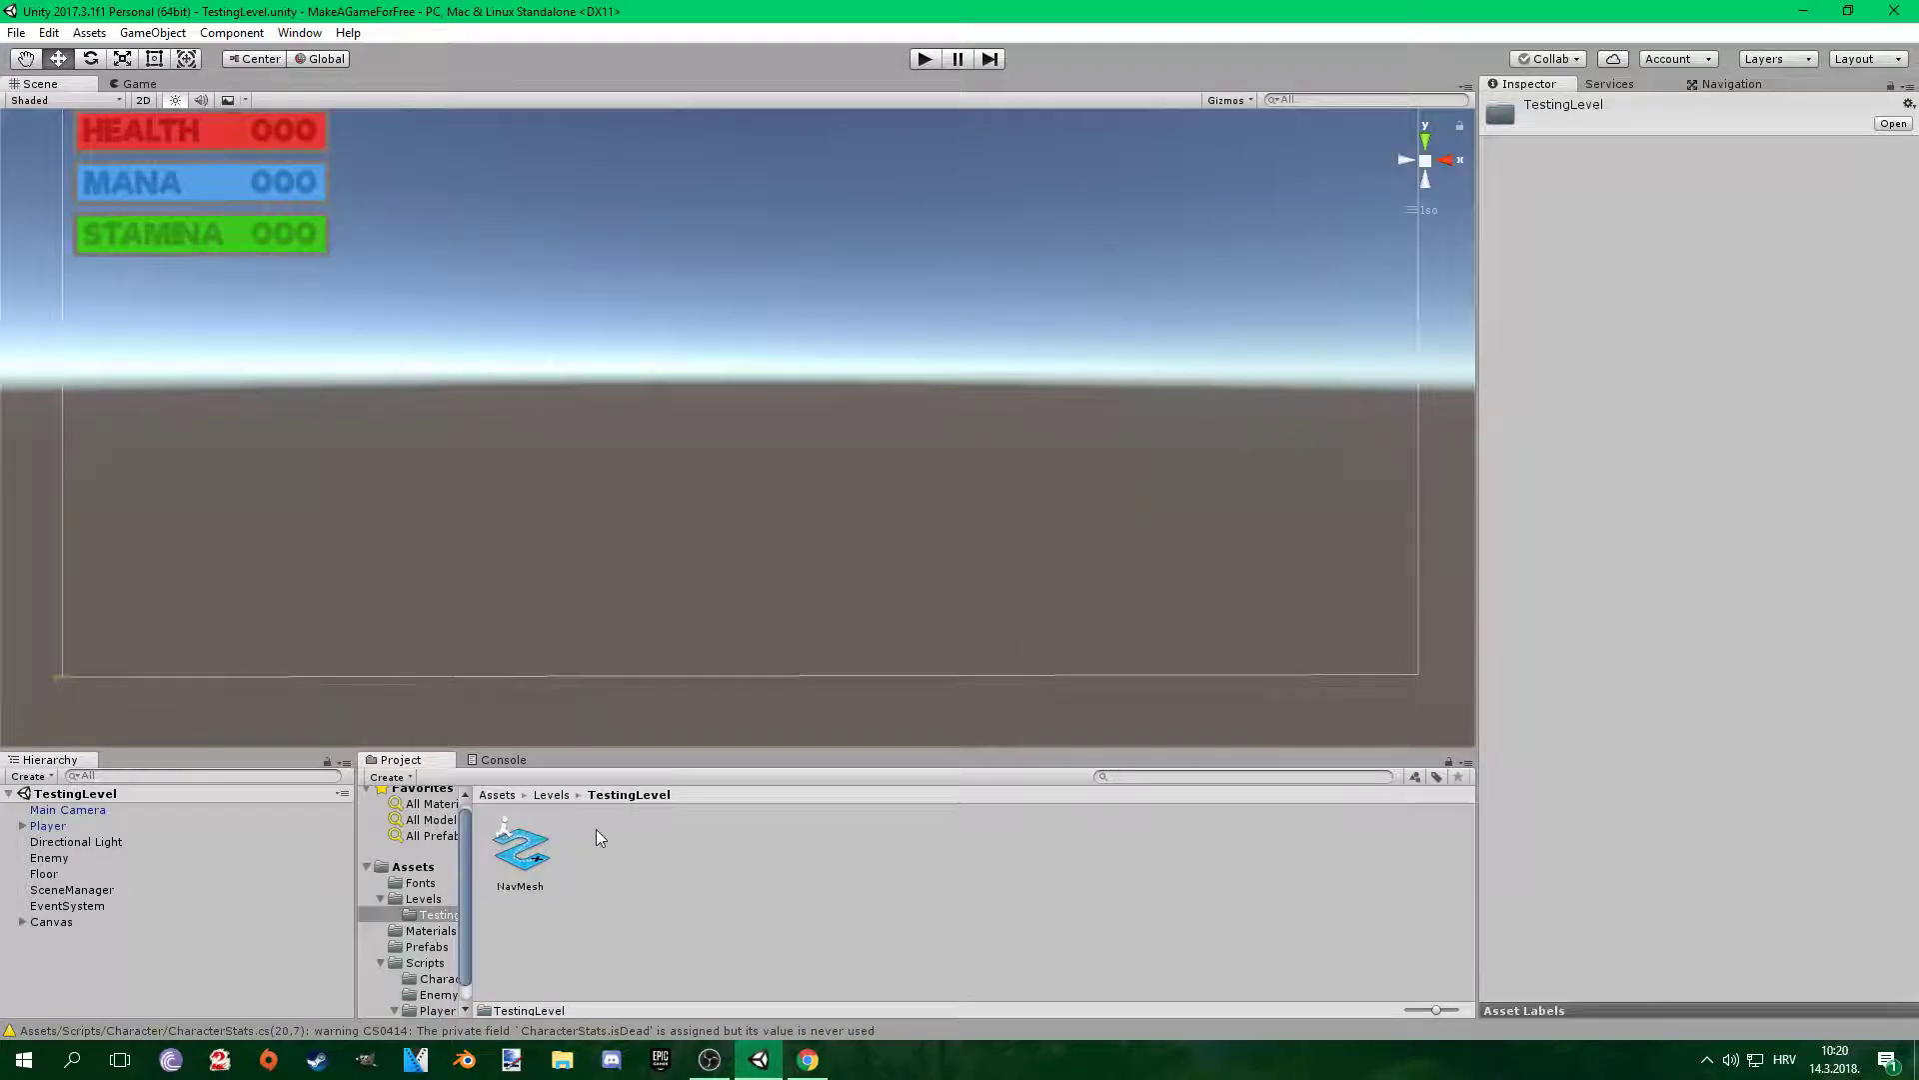
Create a new scene asset in Levels named TestStartLevel.
right_click(596, 829)
mouse_move(759, 465)
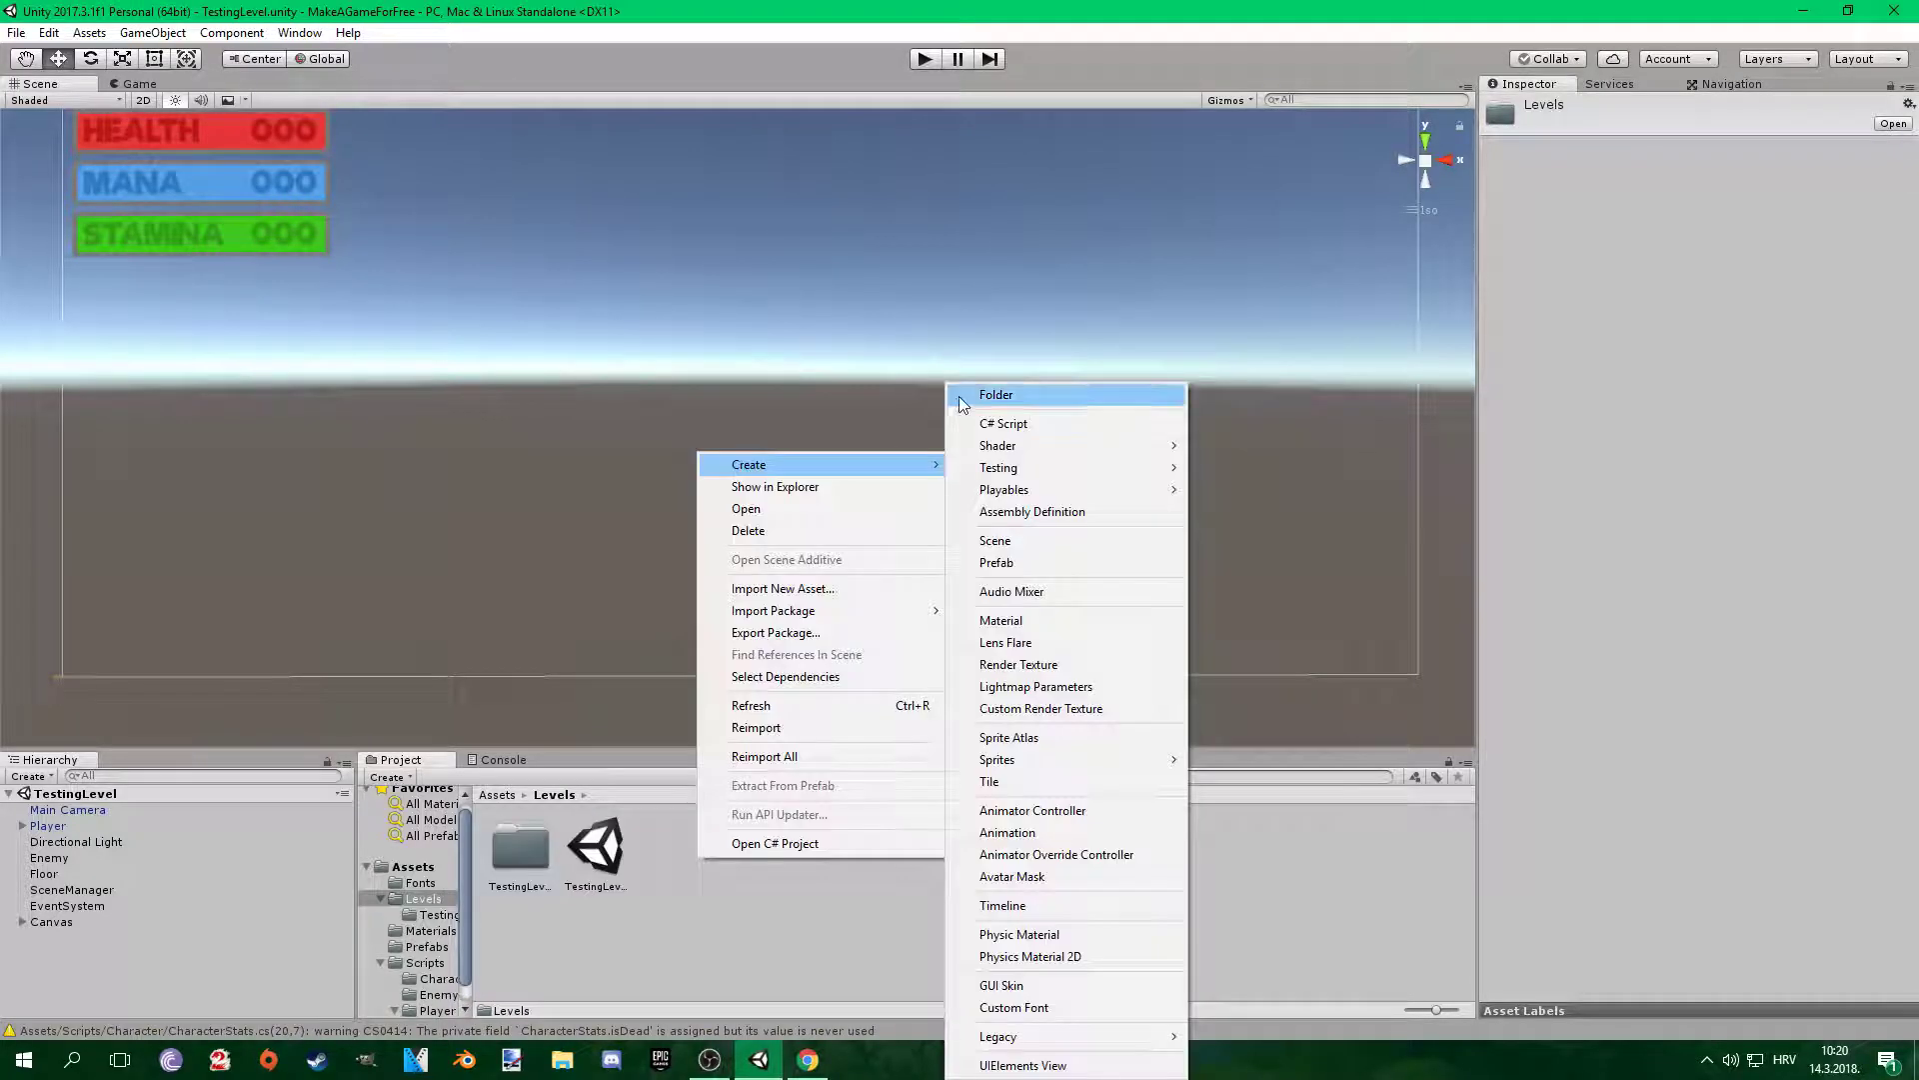
click(1024, 540)
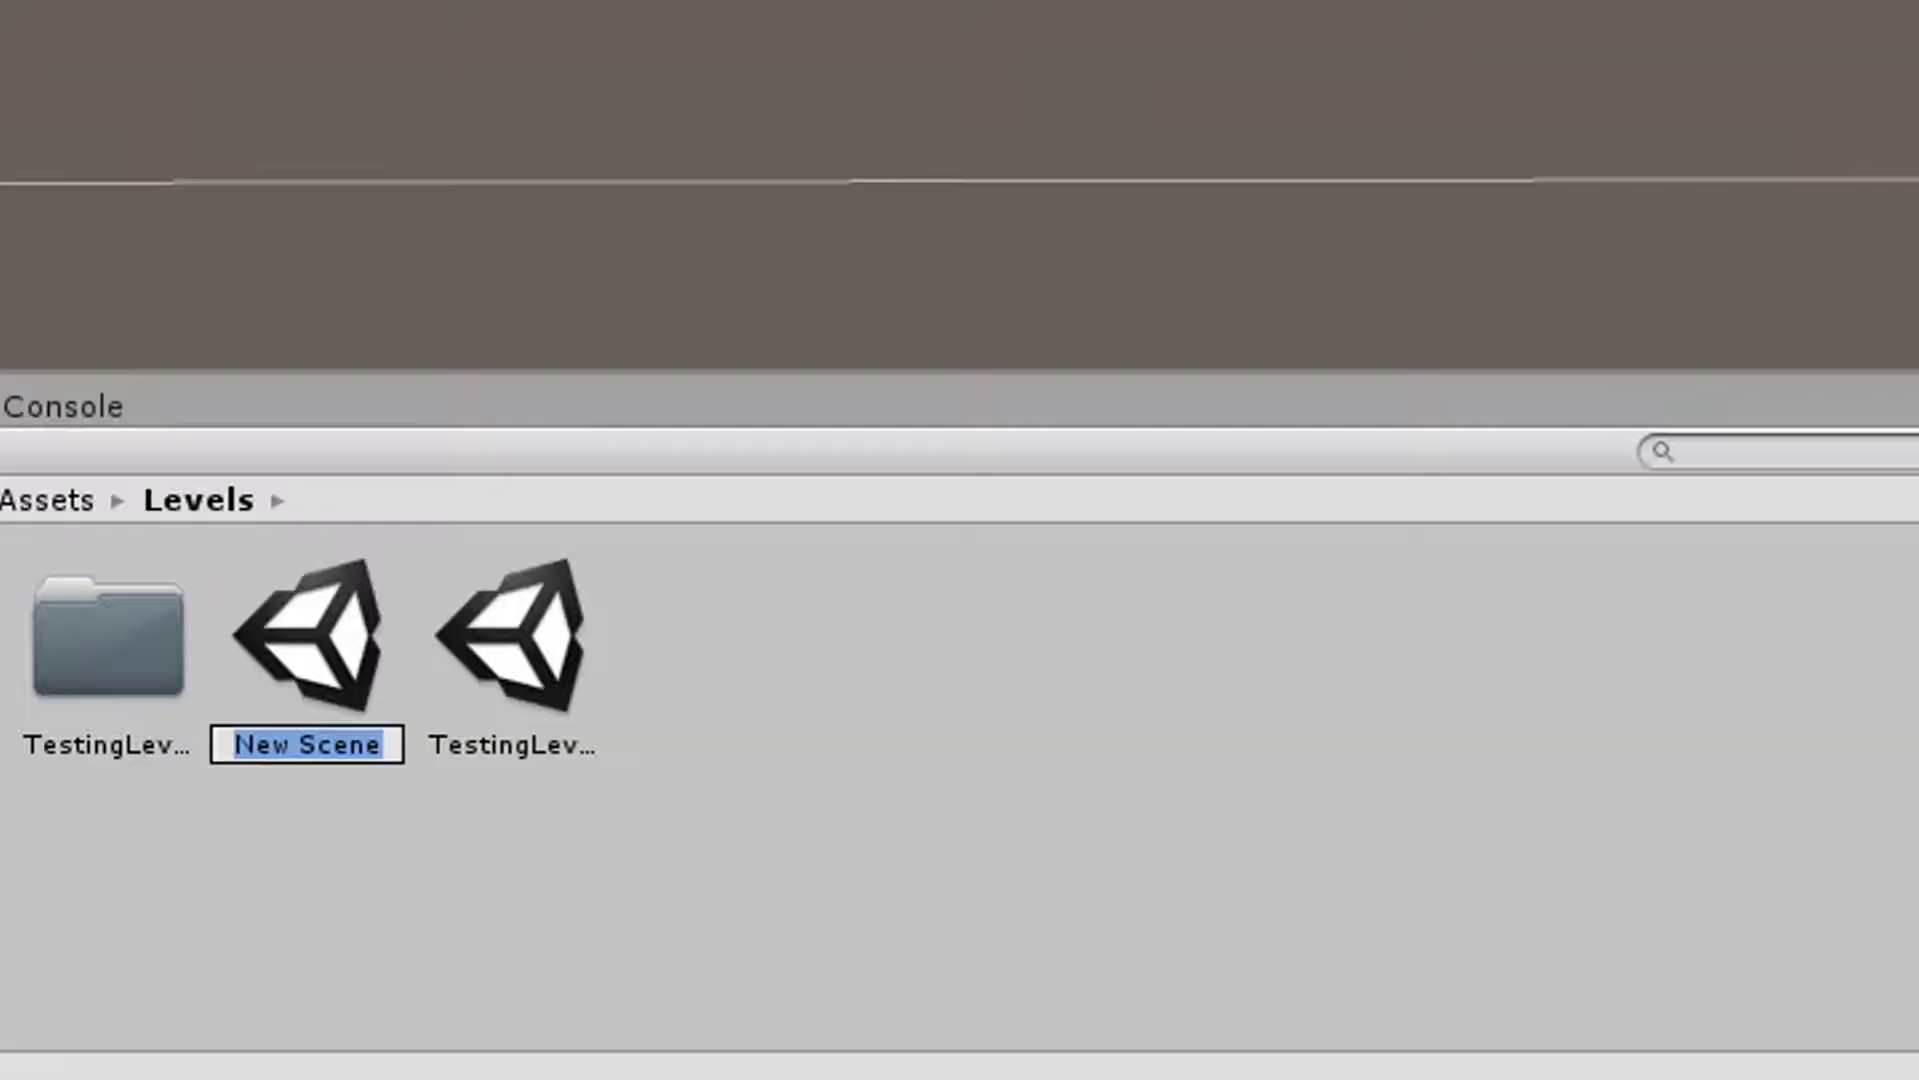
text(T)
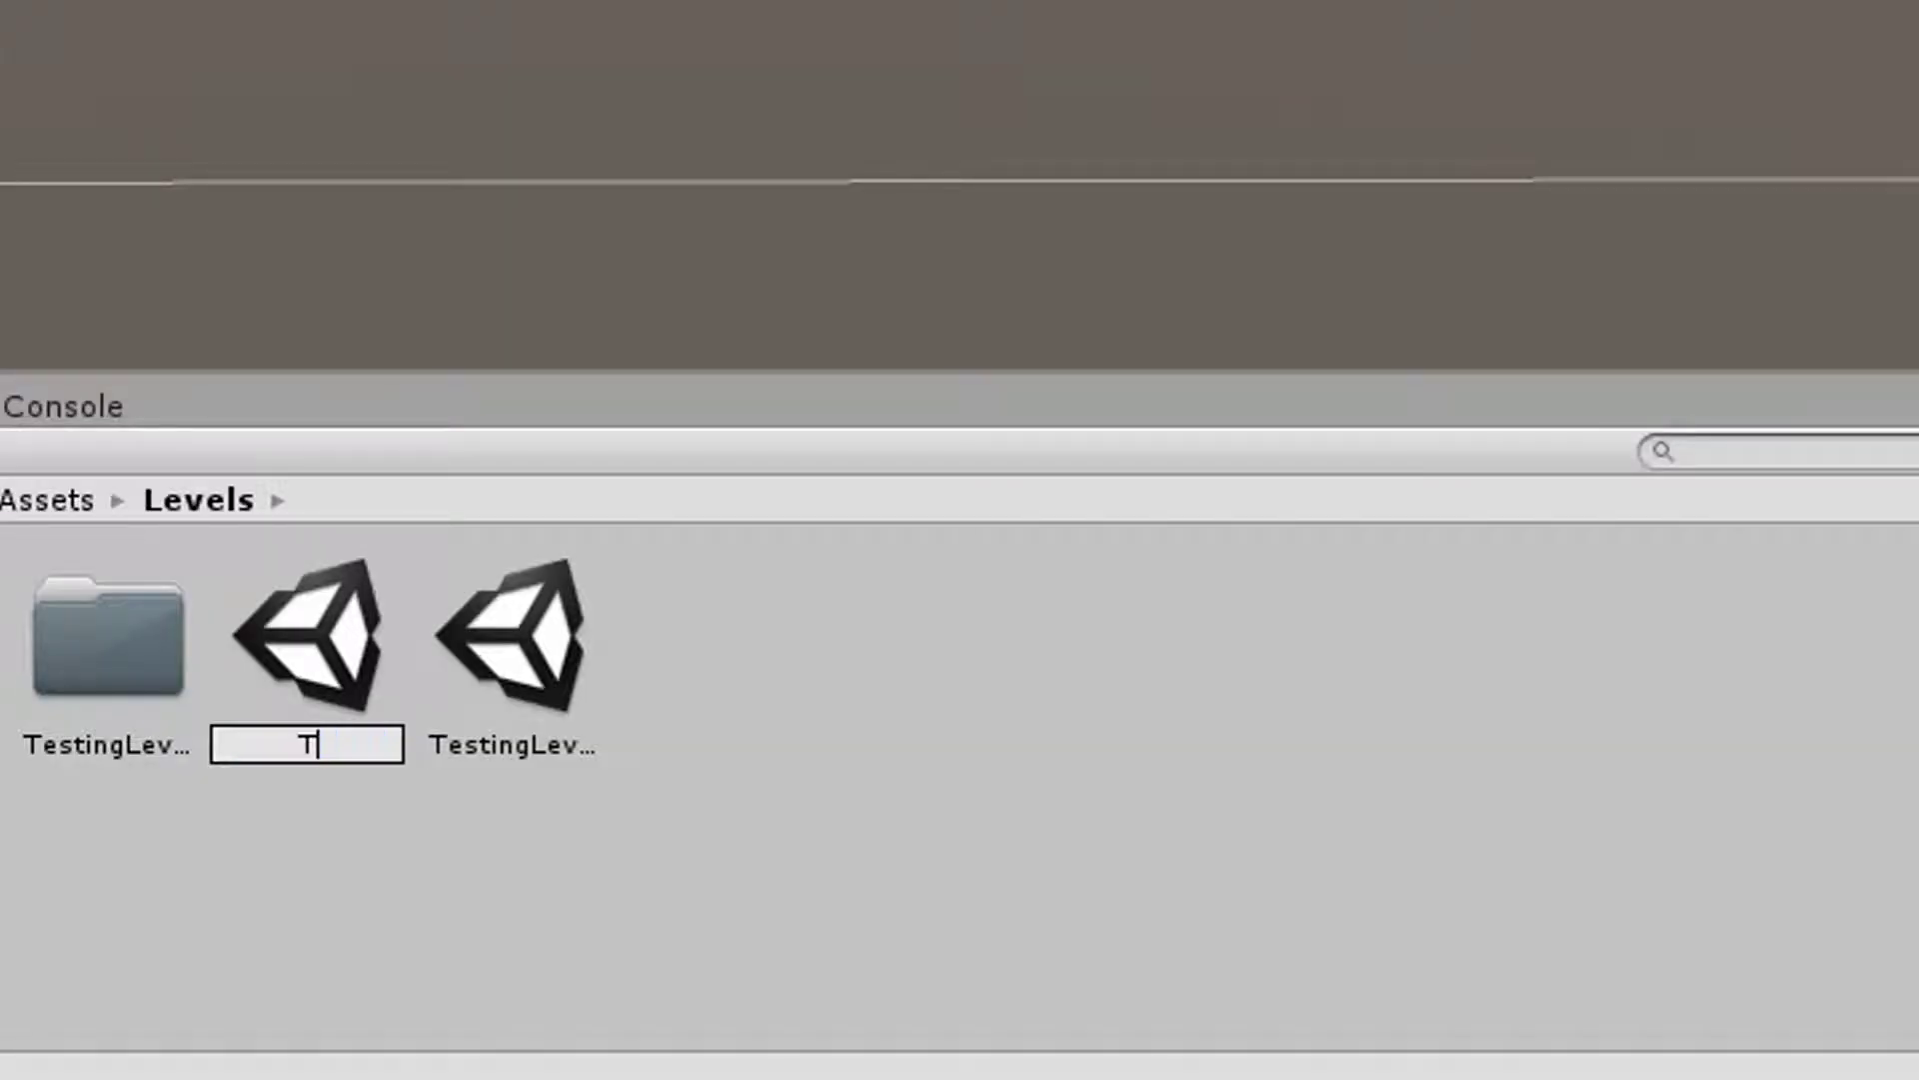
text(estStart)
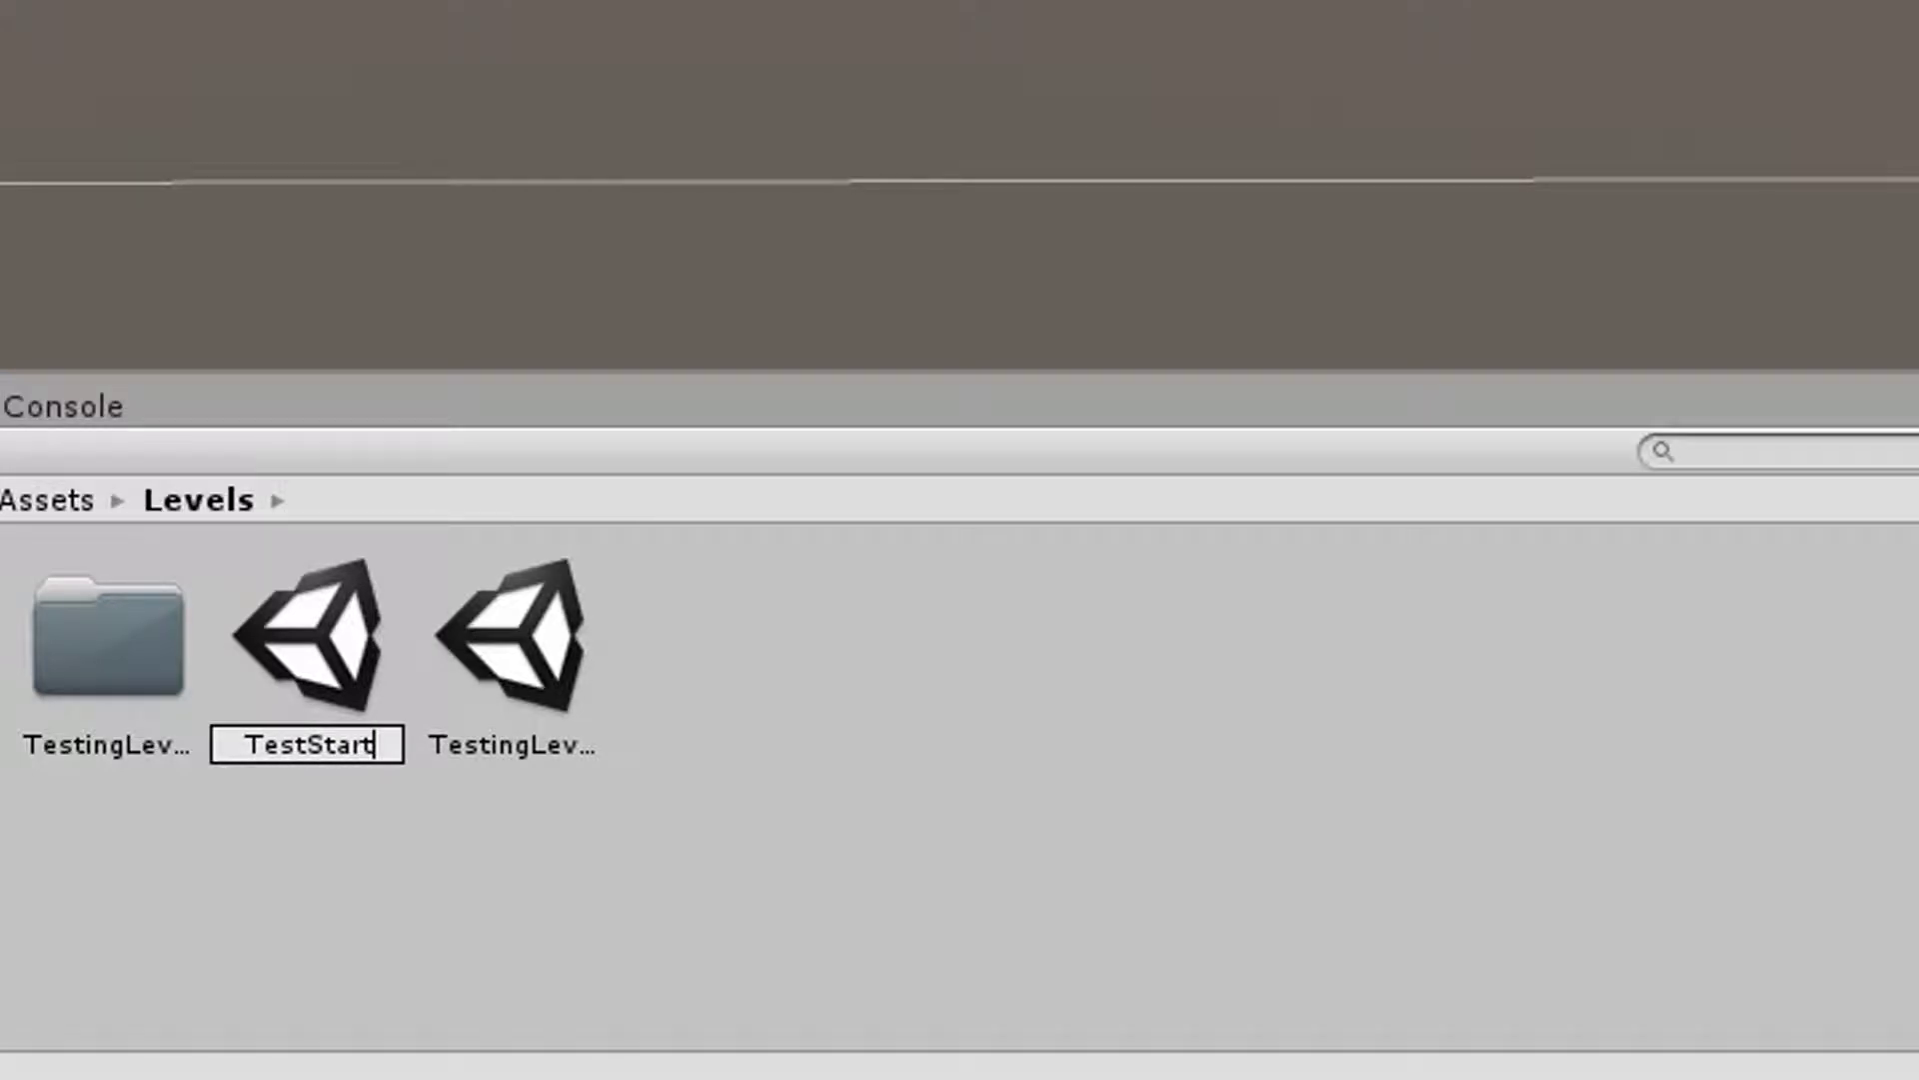
text(Level)
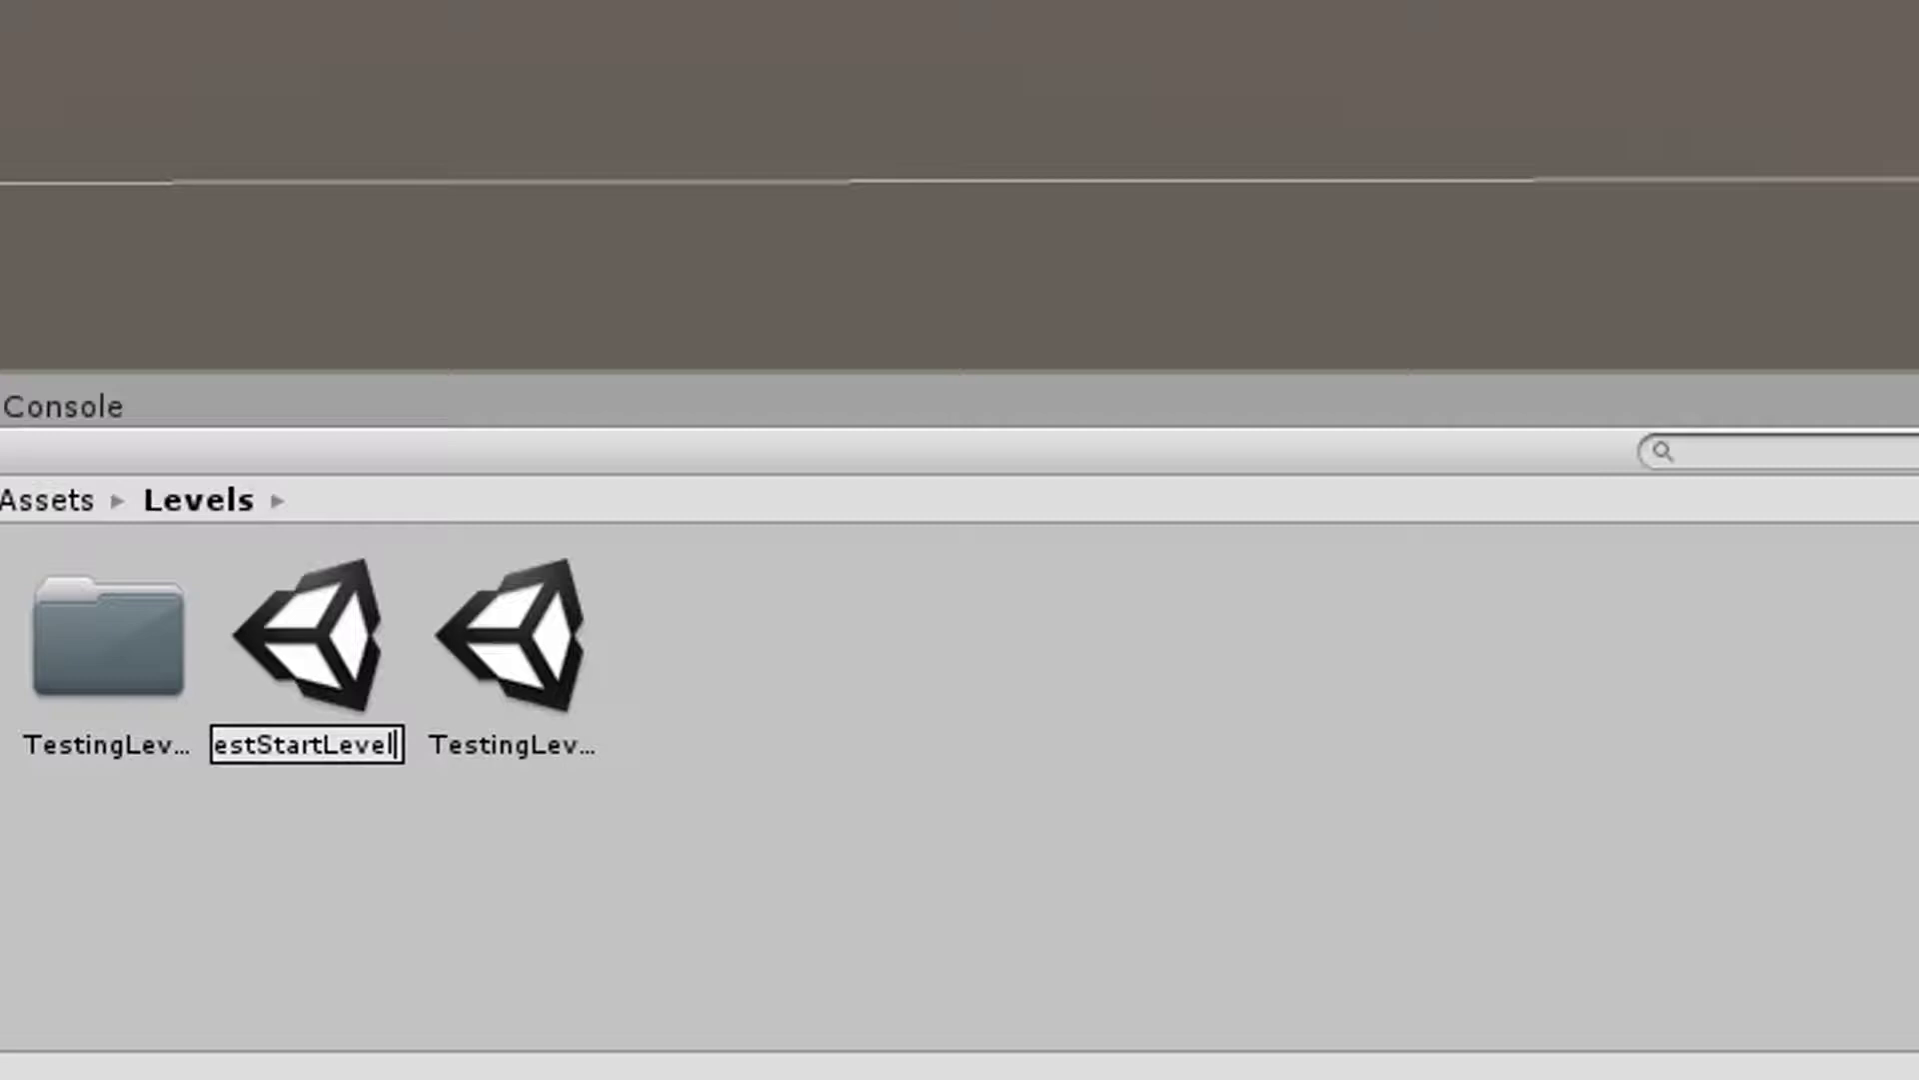
key(Return)
right_click(137, 868)
mouse_move(200, 834)
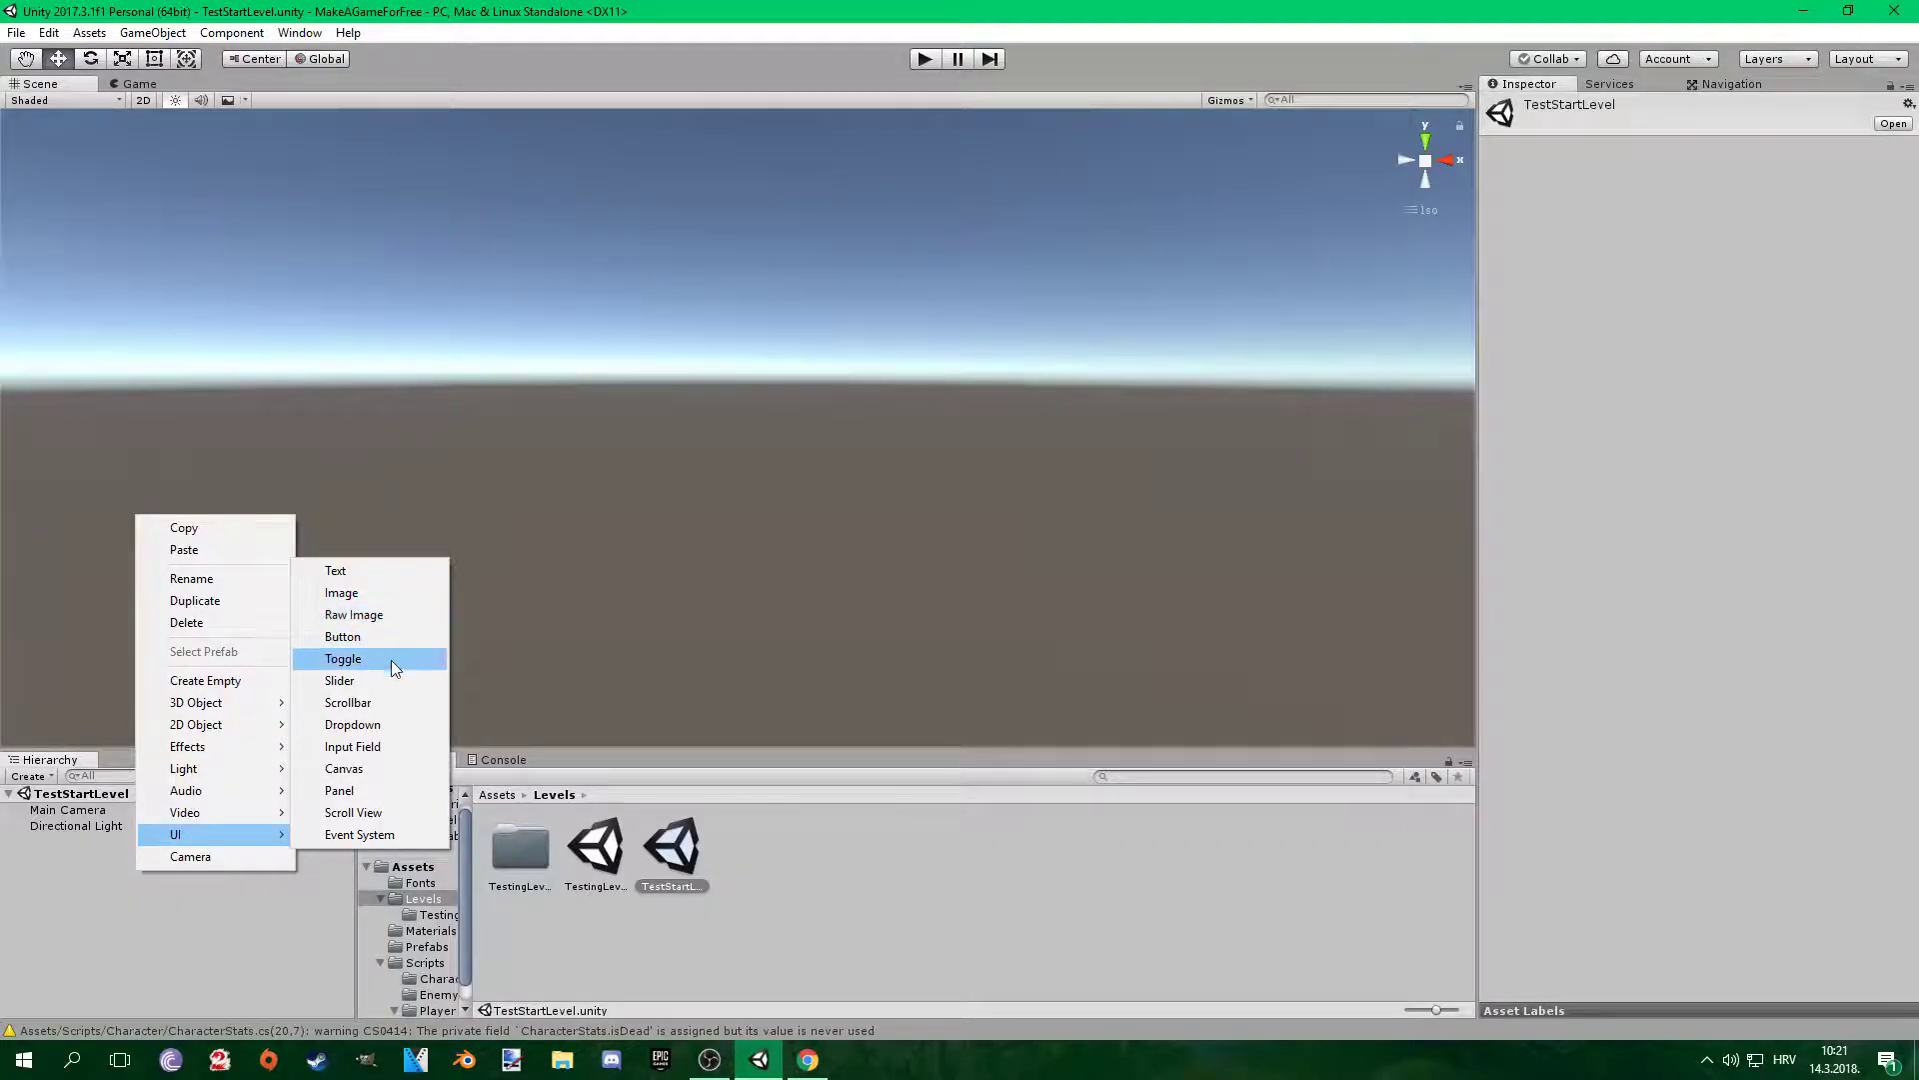
Add a UI Canvas to TestStartLevel, then a UI Button as a child of that Canvas.
click(391, 768)
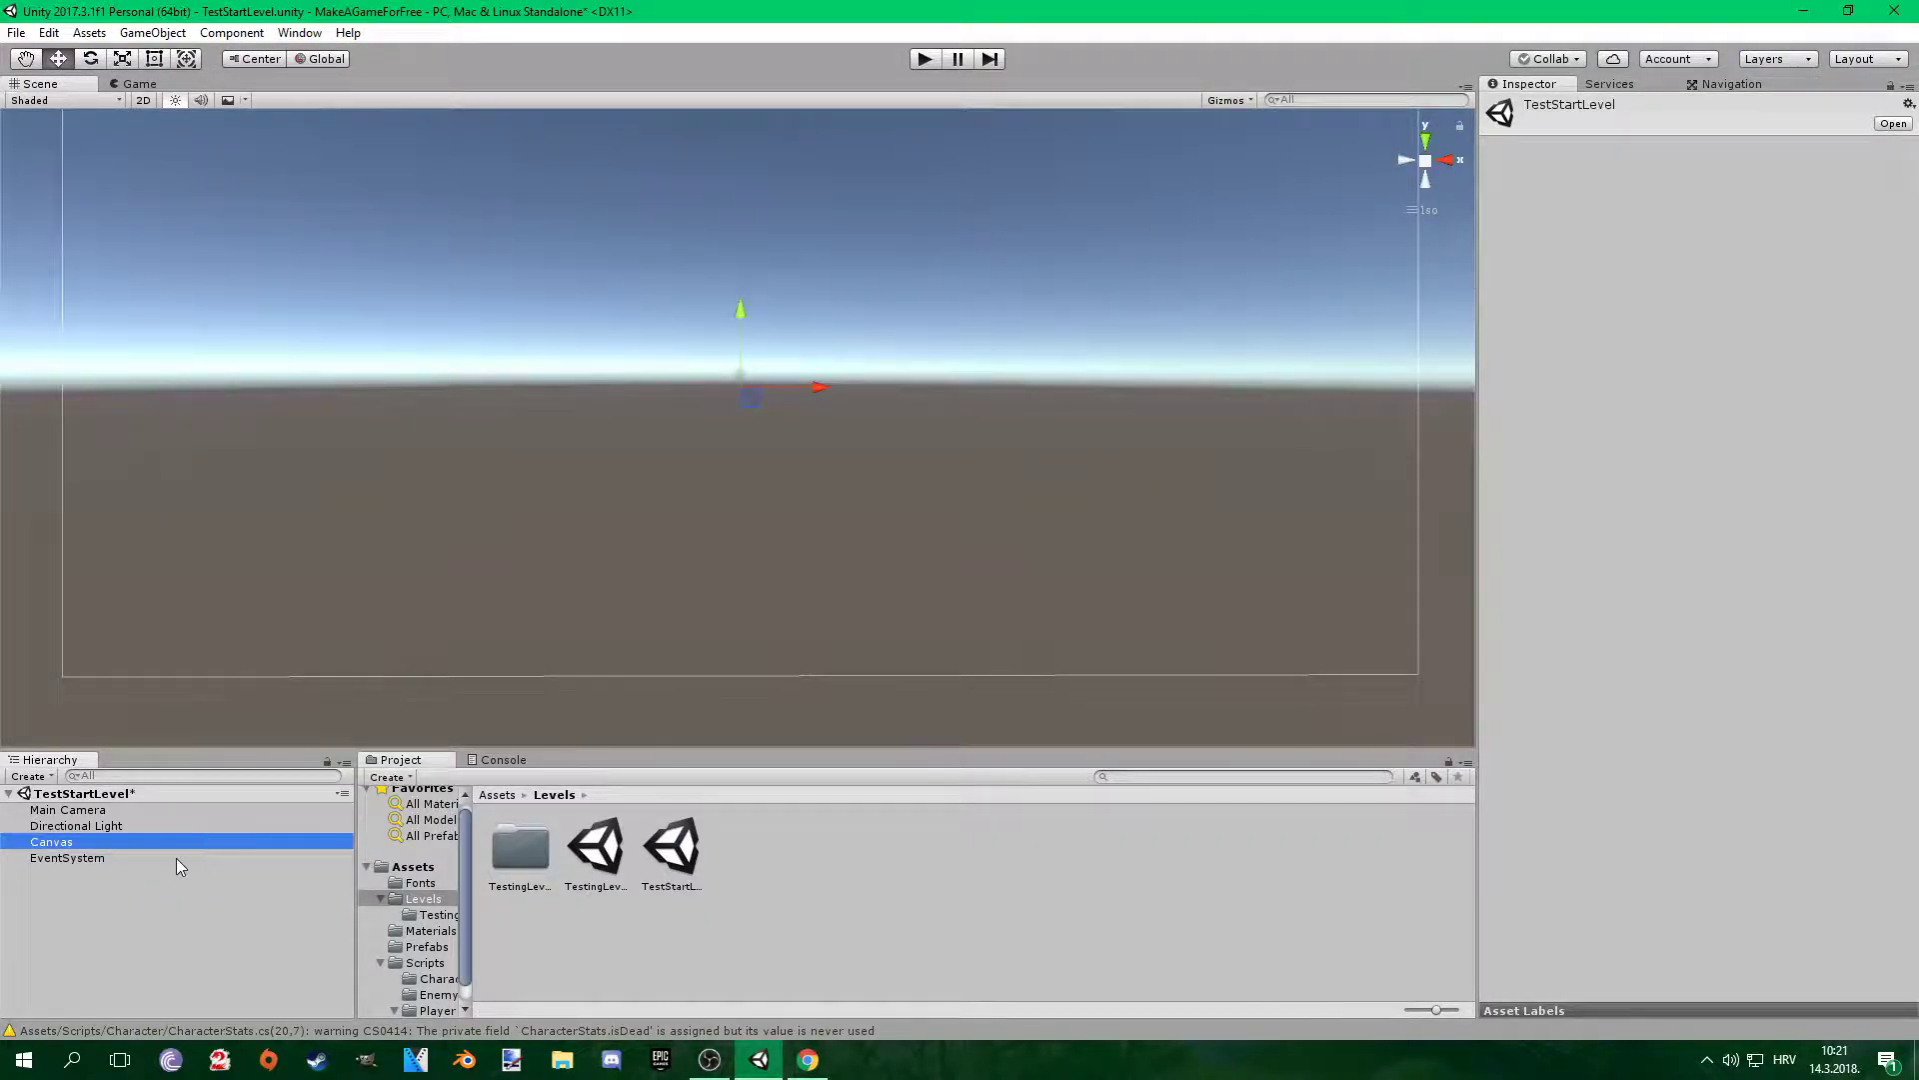
right_click(104, 842)
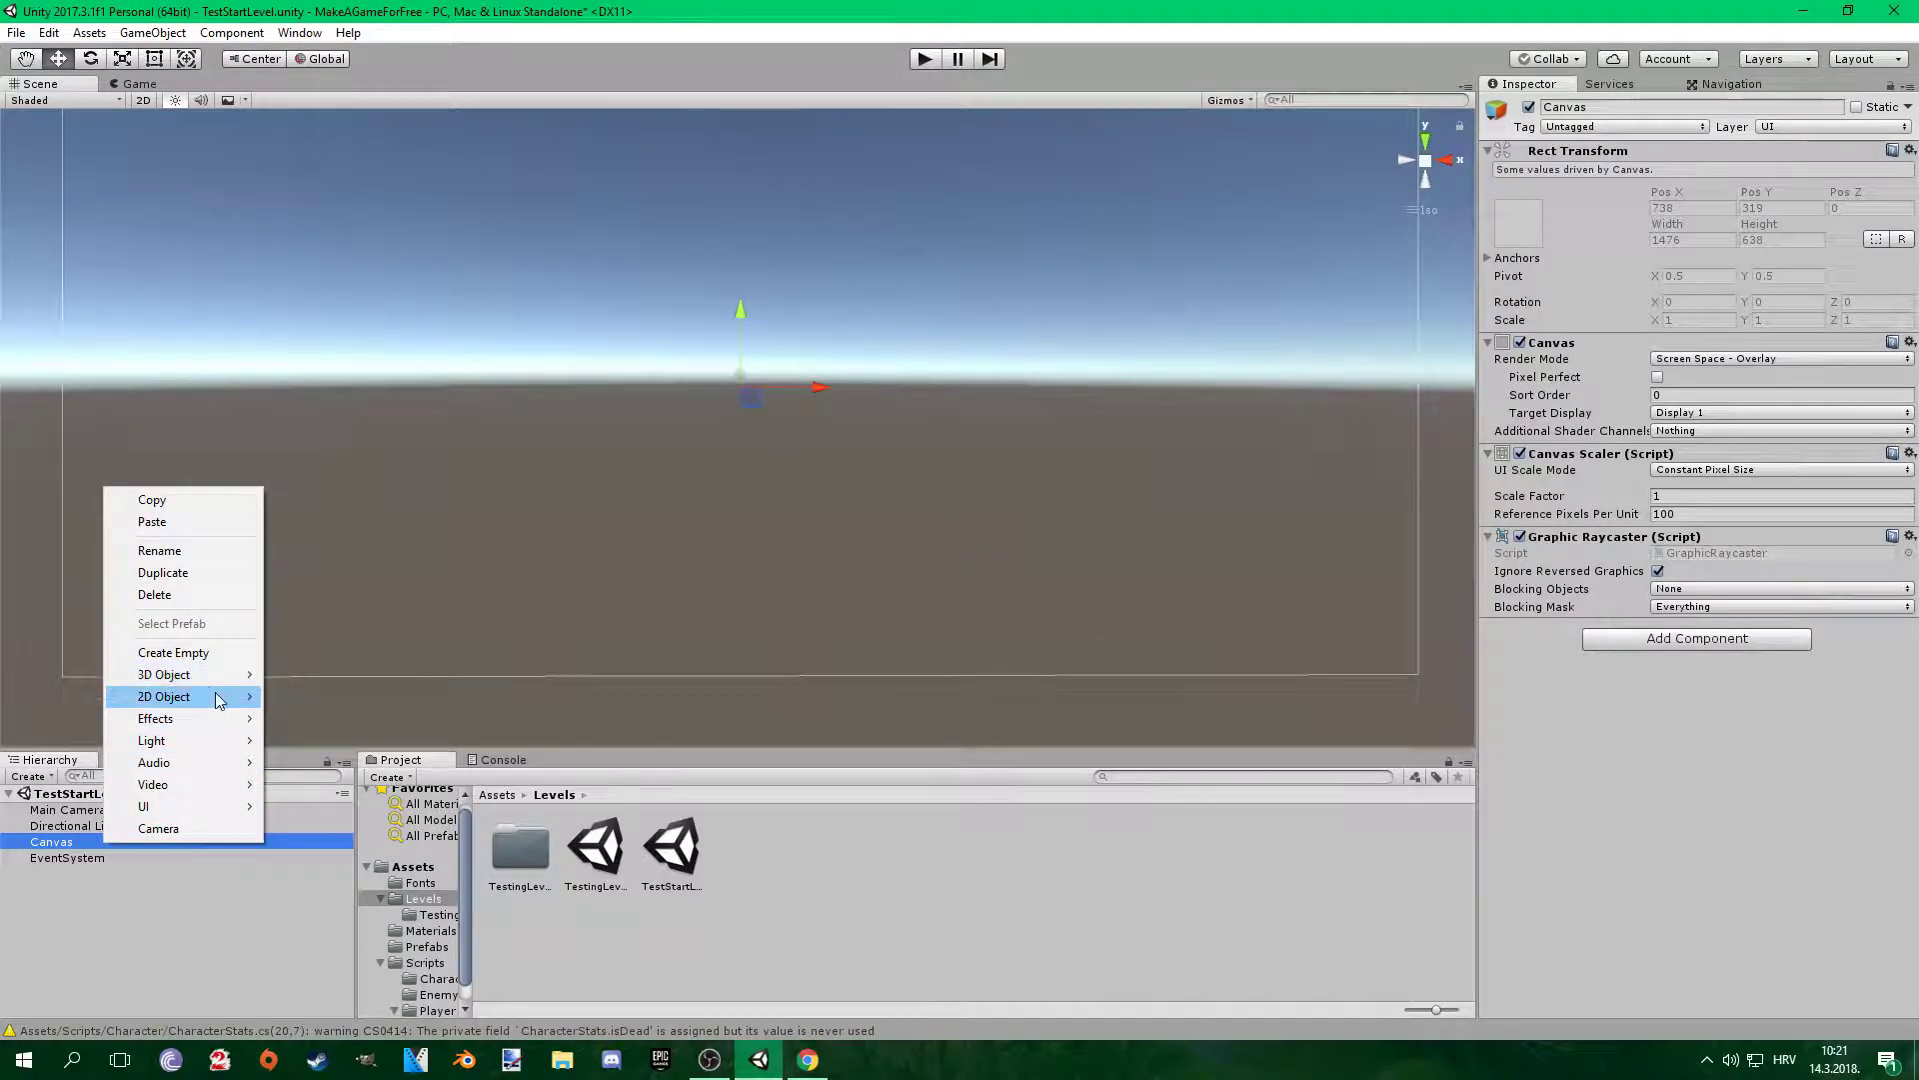
mouse_move(192, 805)
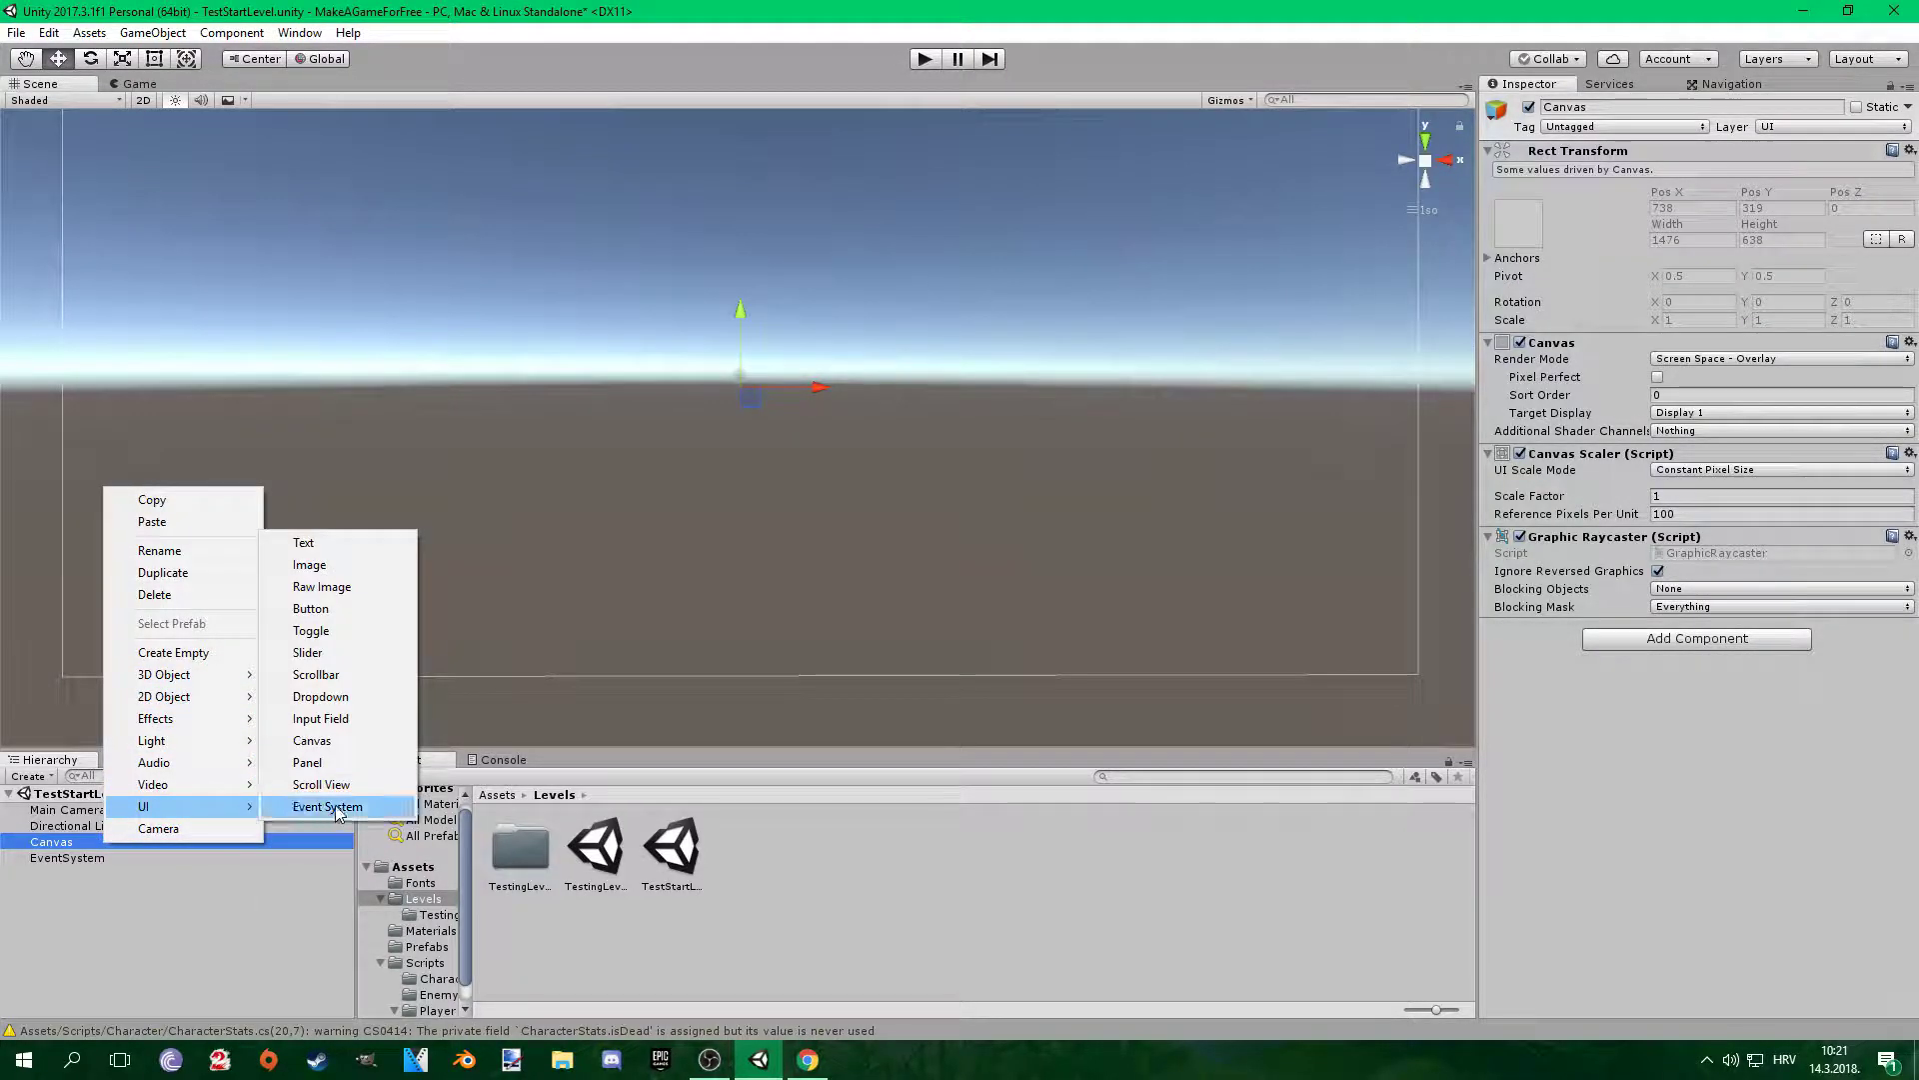
click(347, 612)
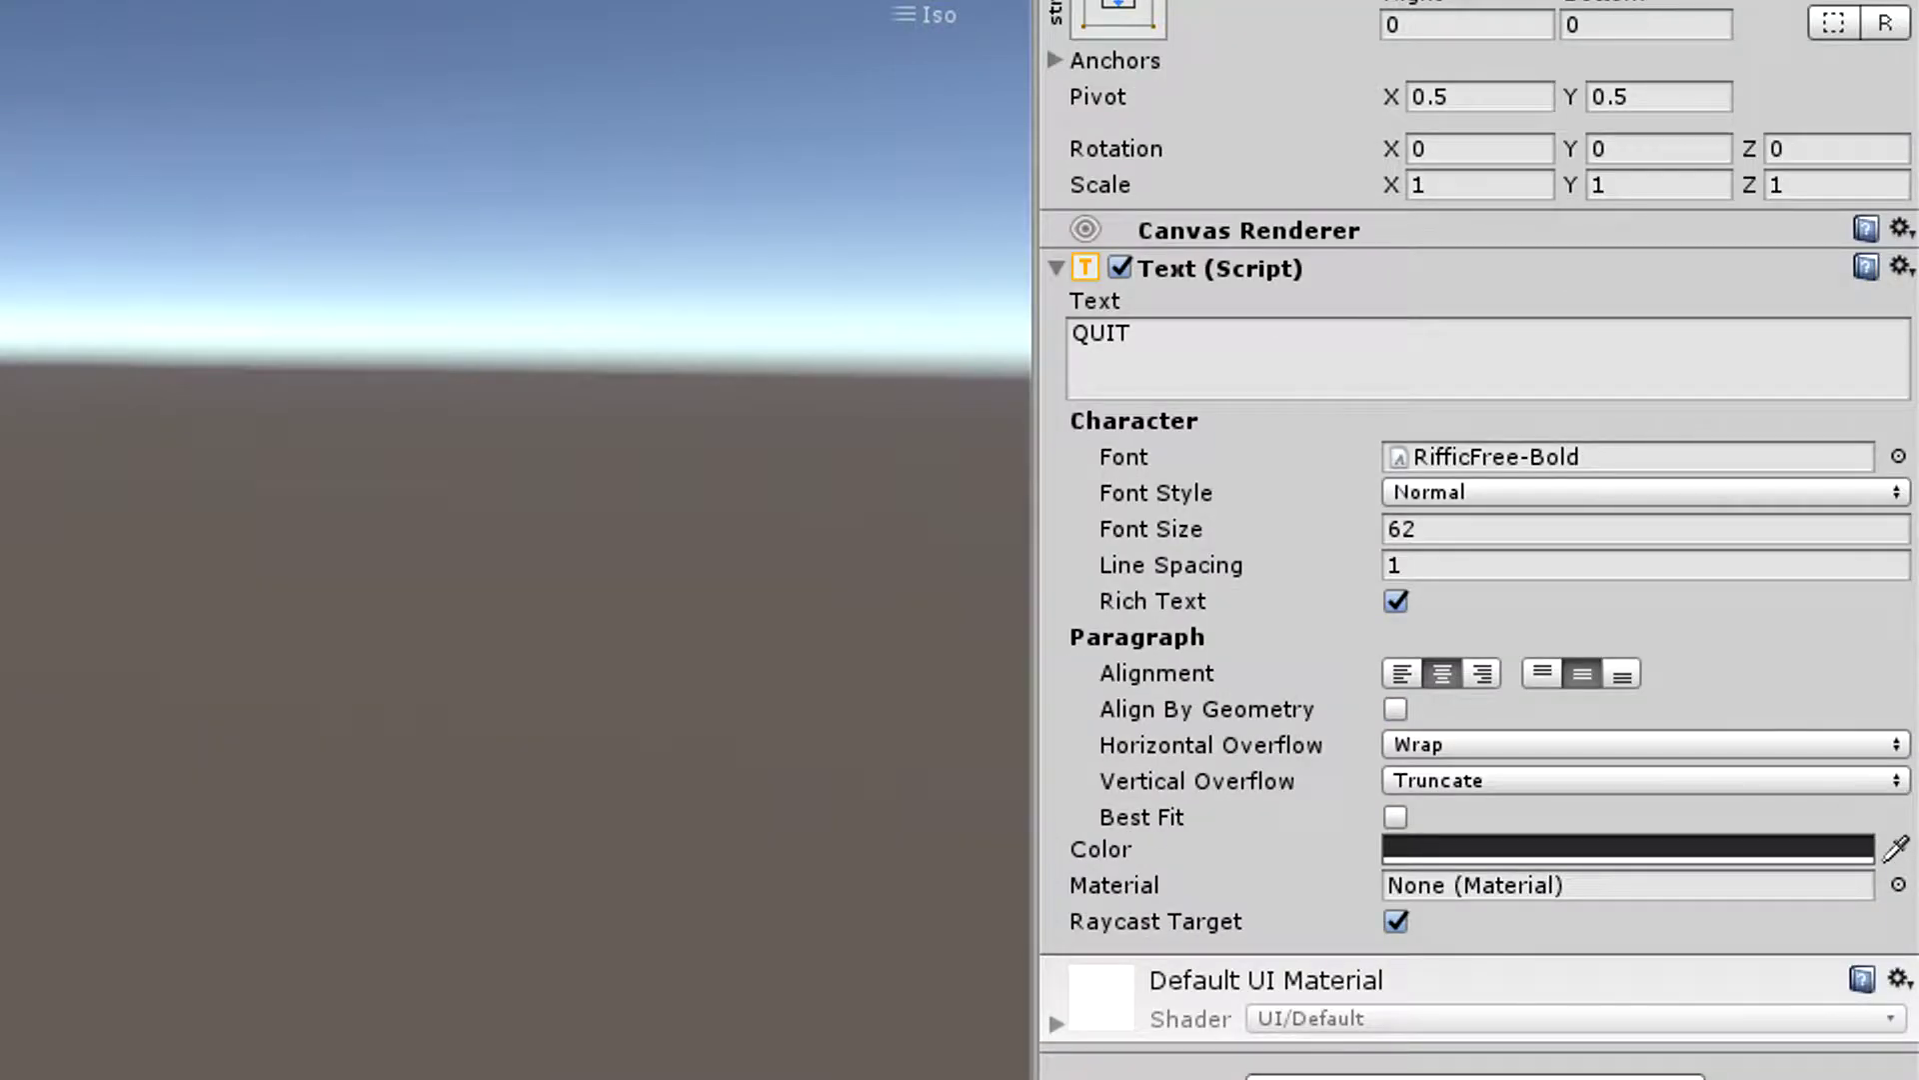
Add an empty child object named MainMenu under Canvas, placed above PlayButton.
click(168, 616)
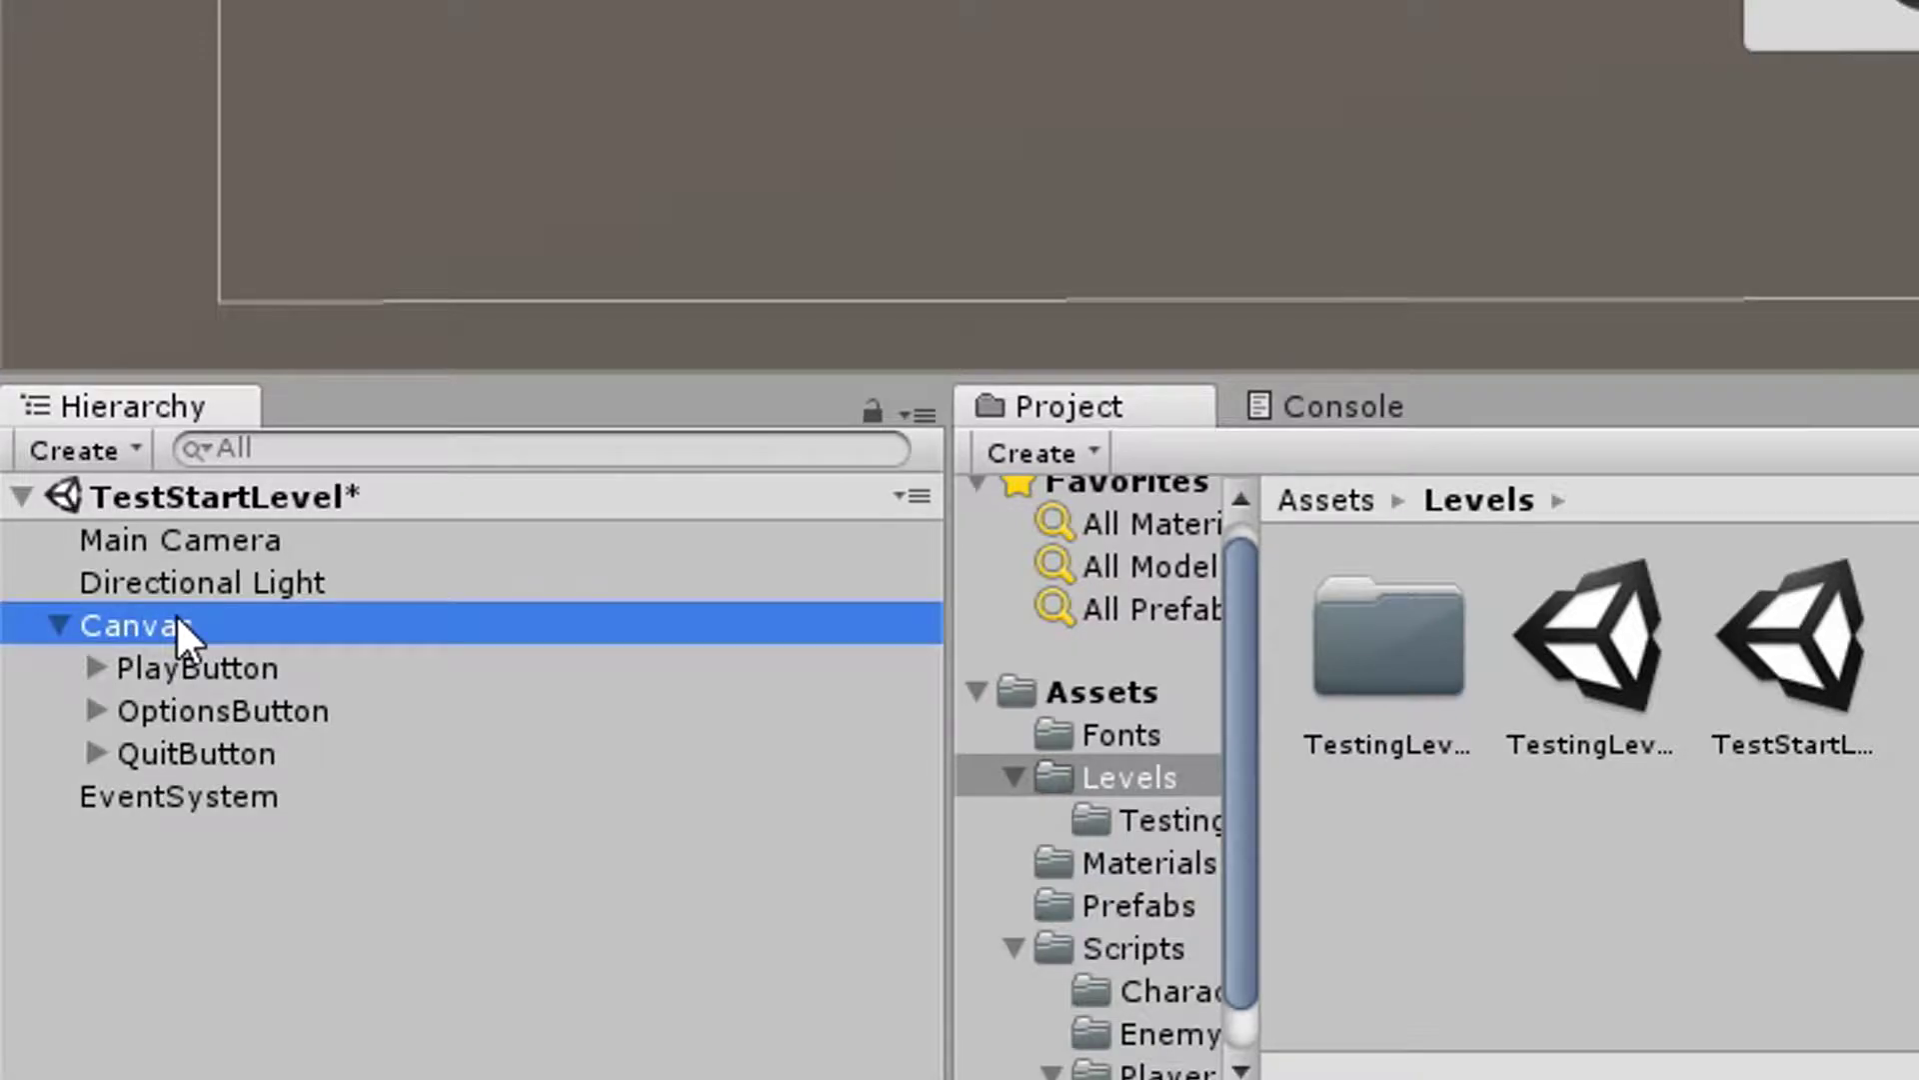
right_click(175, 614)
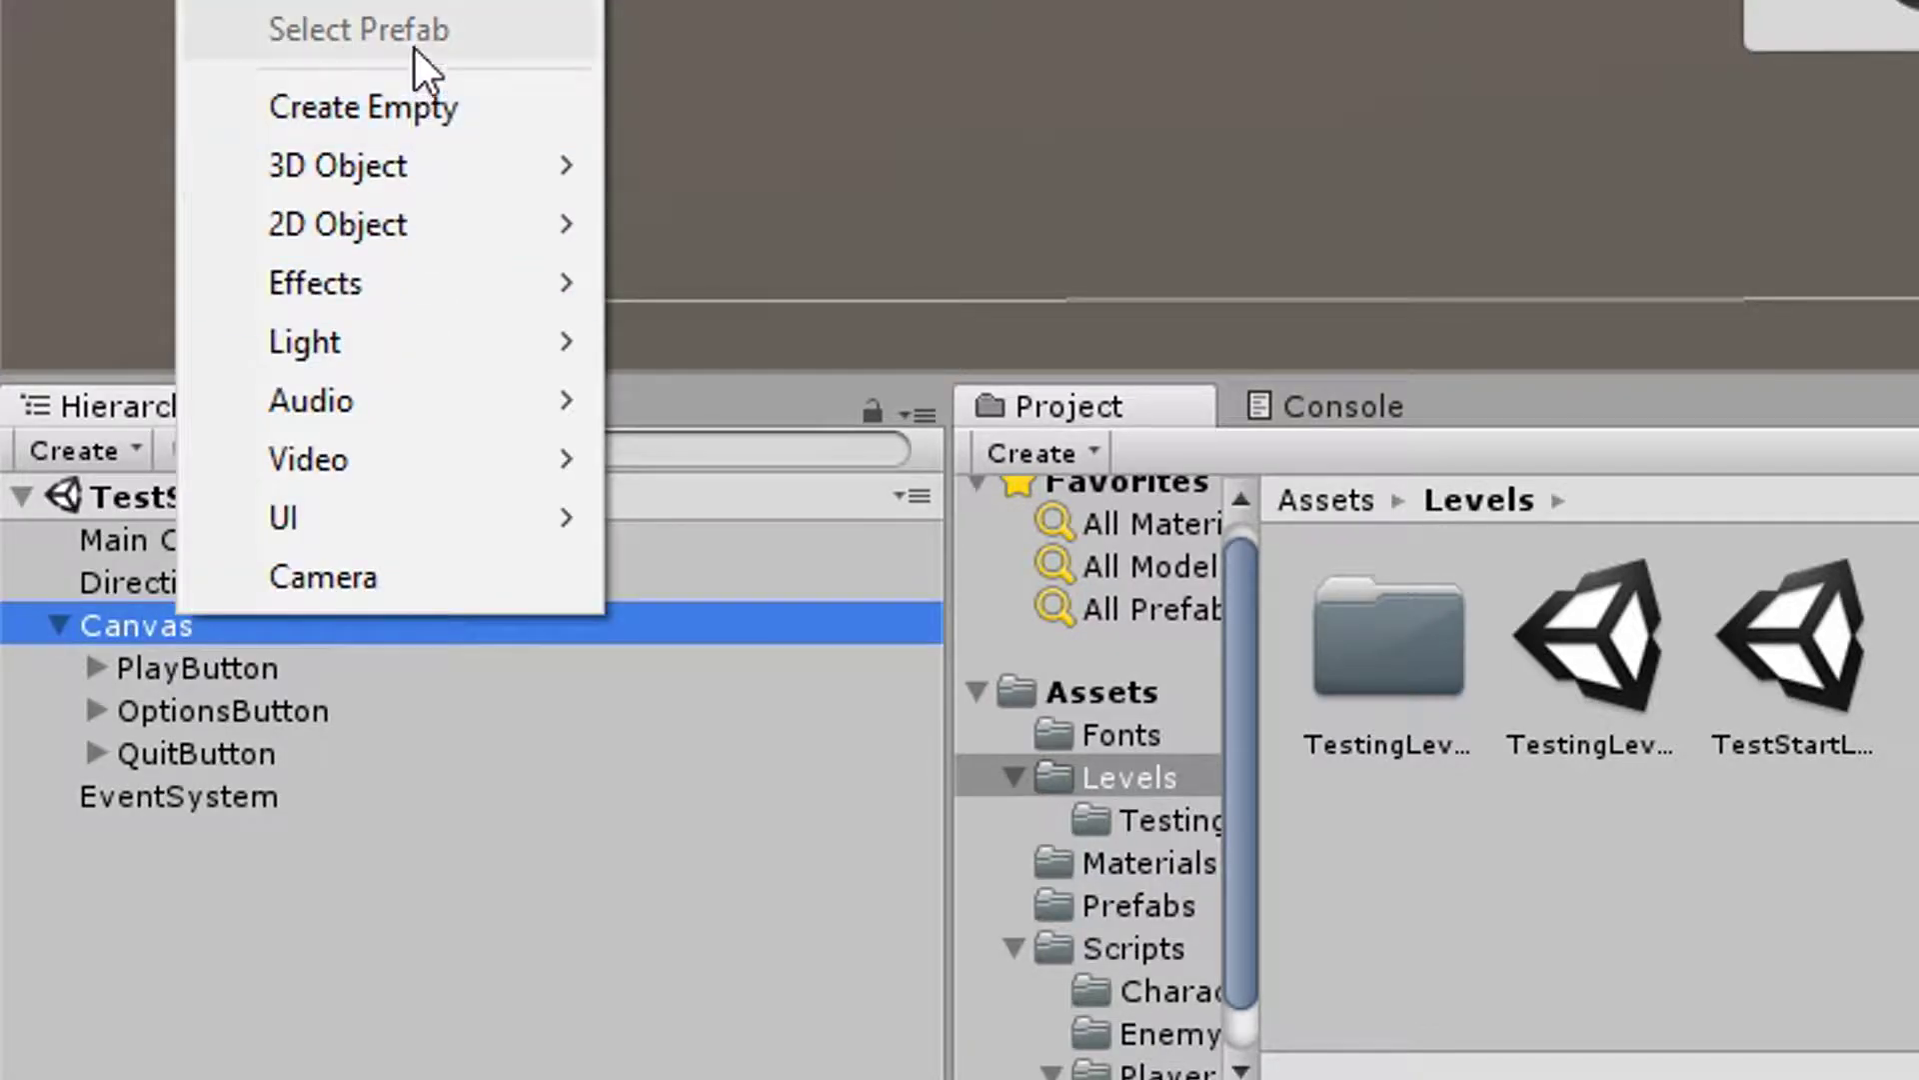
click(413, 106)
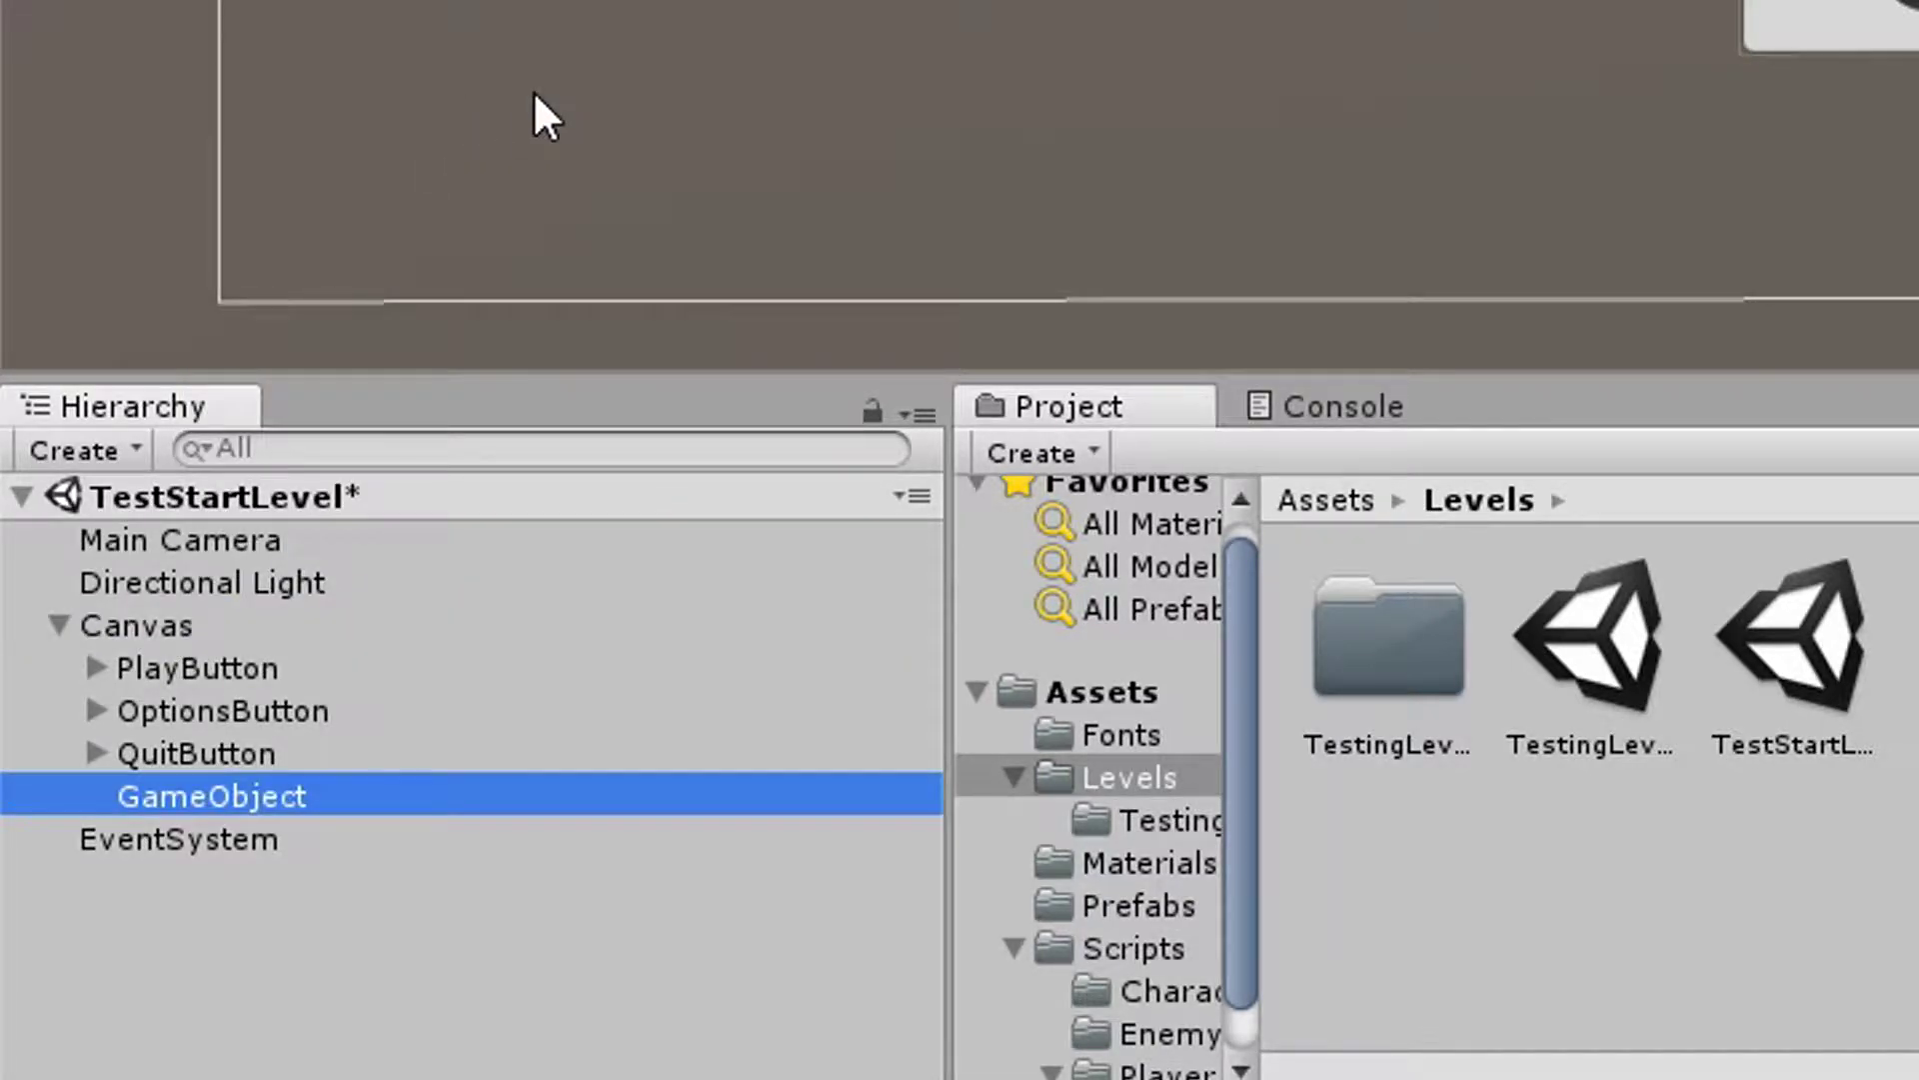
click(248, 773)
text(MainMenu)
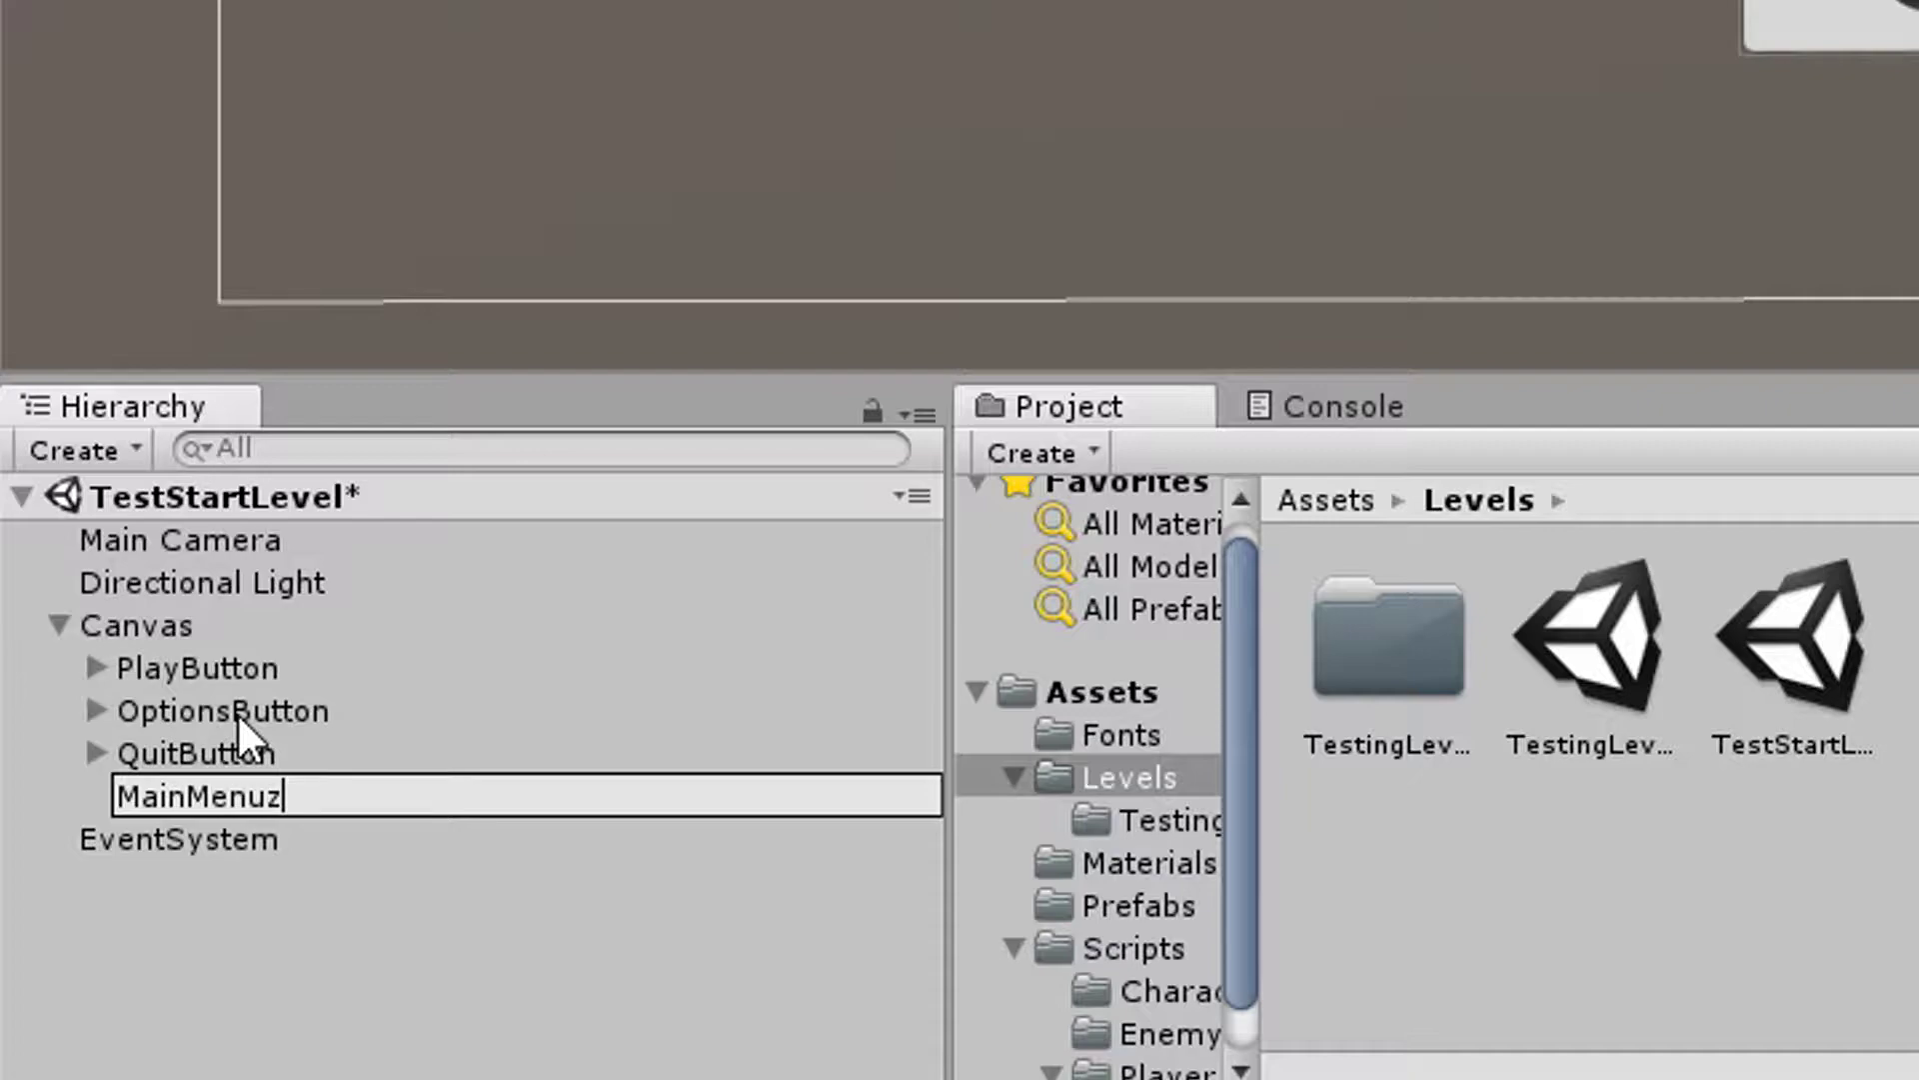
key(Return)
drag(250, 797, 195, 648)
Nest PlayButton through QuitButton inside MainMenu and raise the menu group higher on screen.
click(205, 711)
shift+click(208, 806)
drag(208, 806, 208, 662)
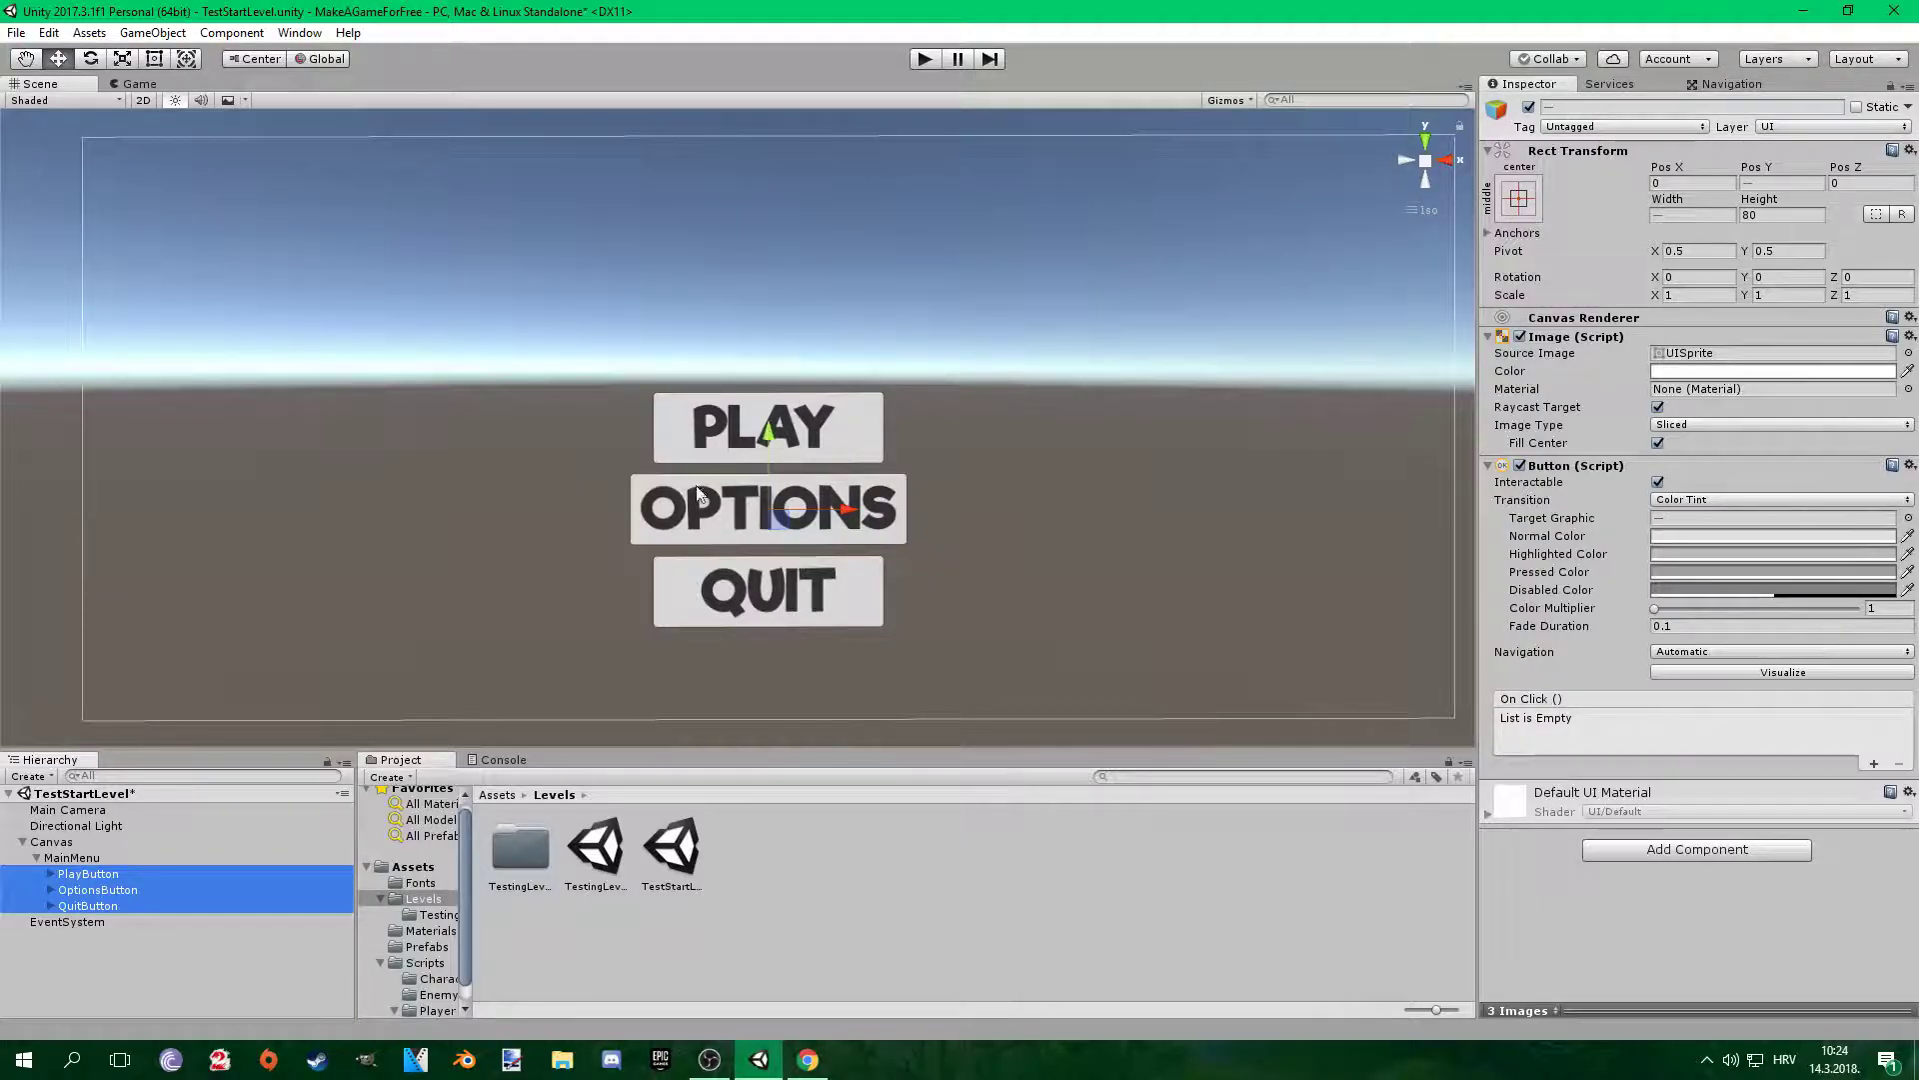
click(150, 857)
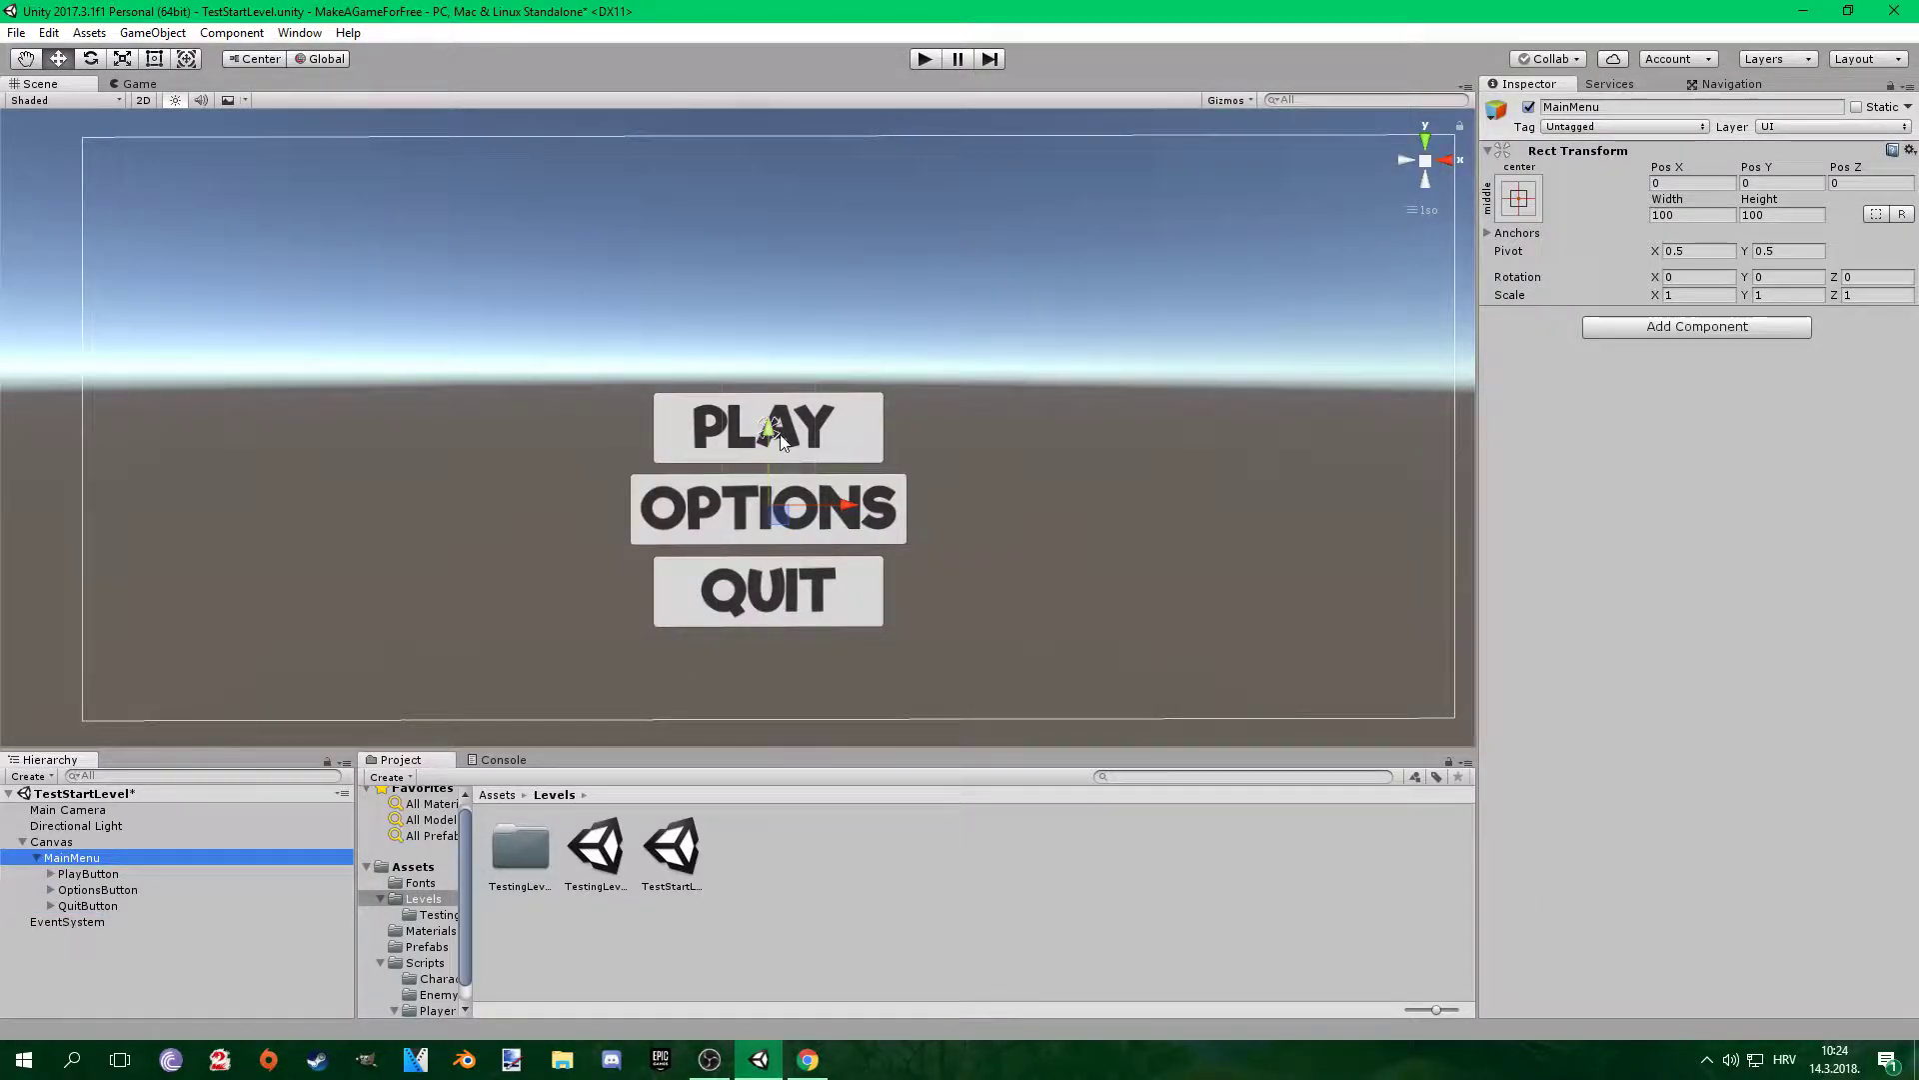
drag(766, 430, 777, 356)
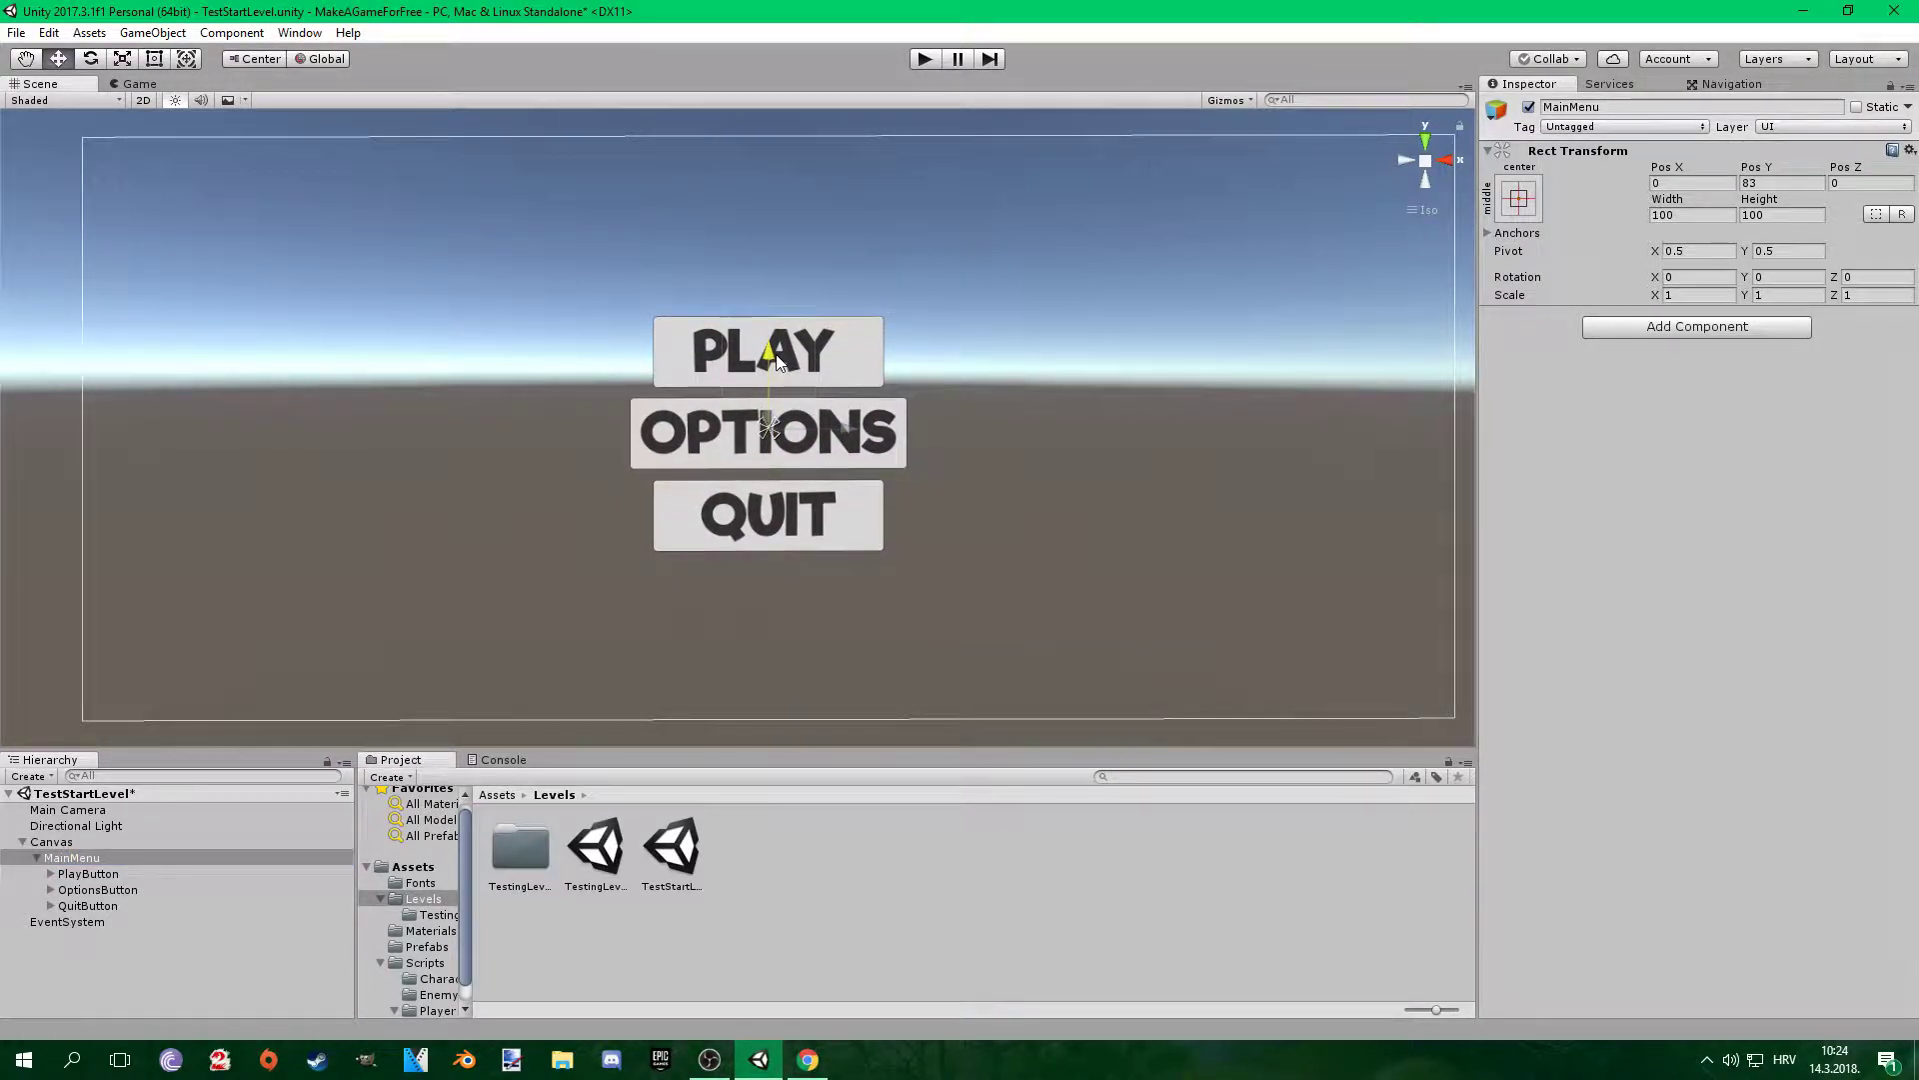
click(1785, 183)
Create a C# script named MainMenu in the Scripts/UI folder.
right_click(752, 862)
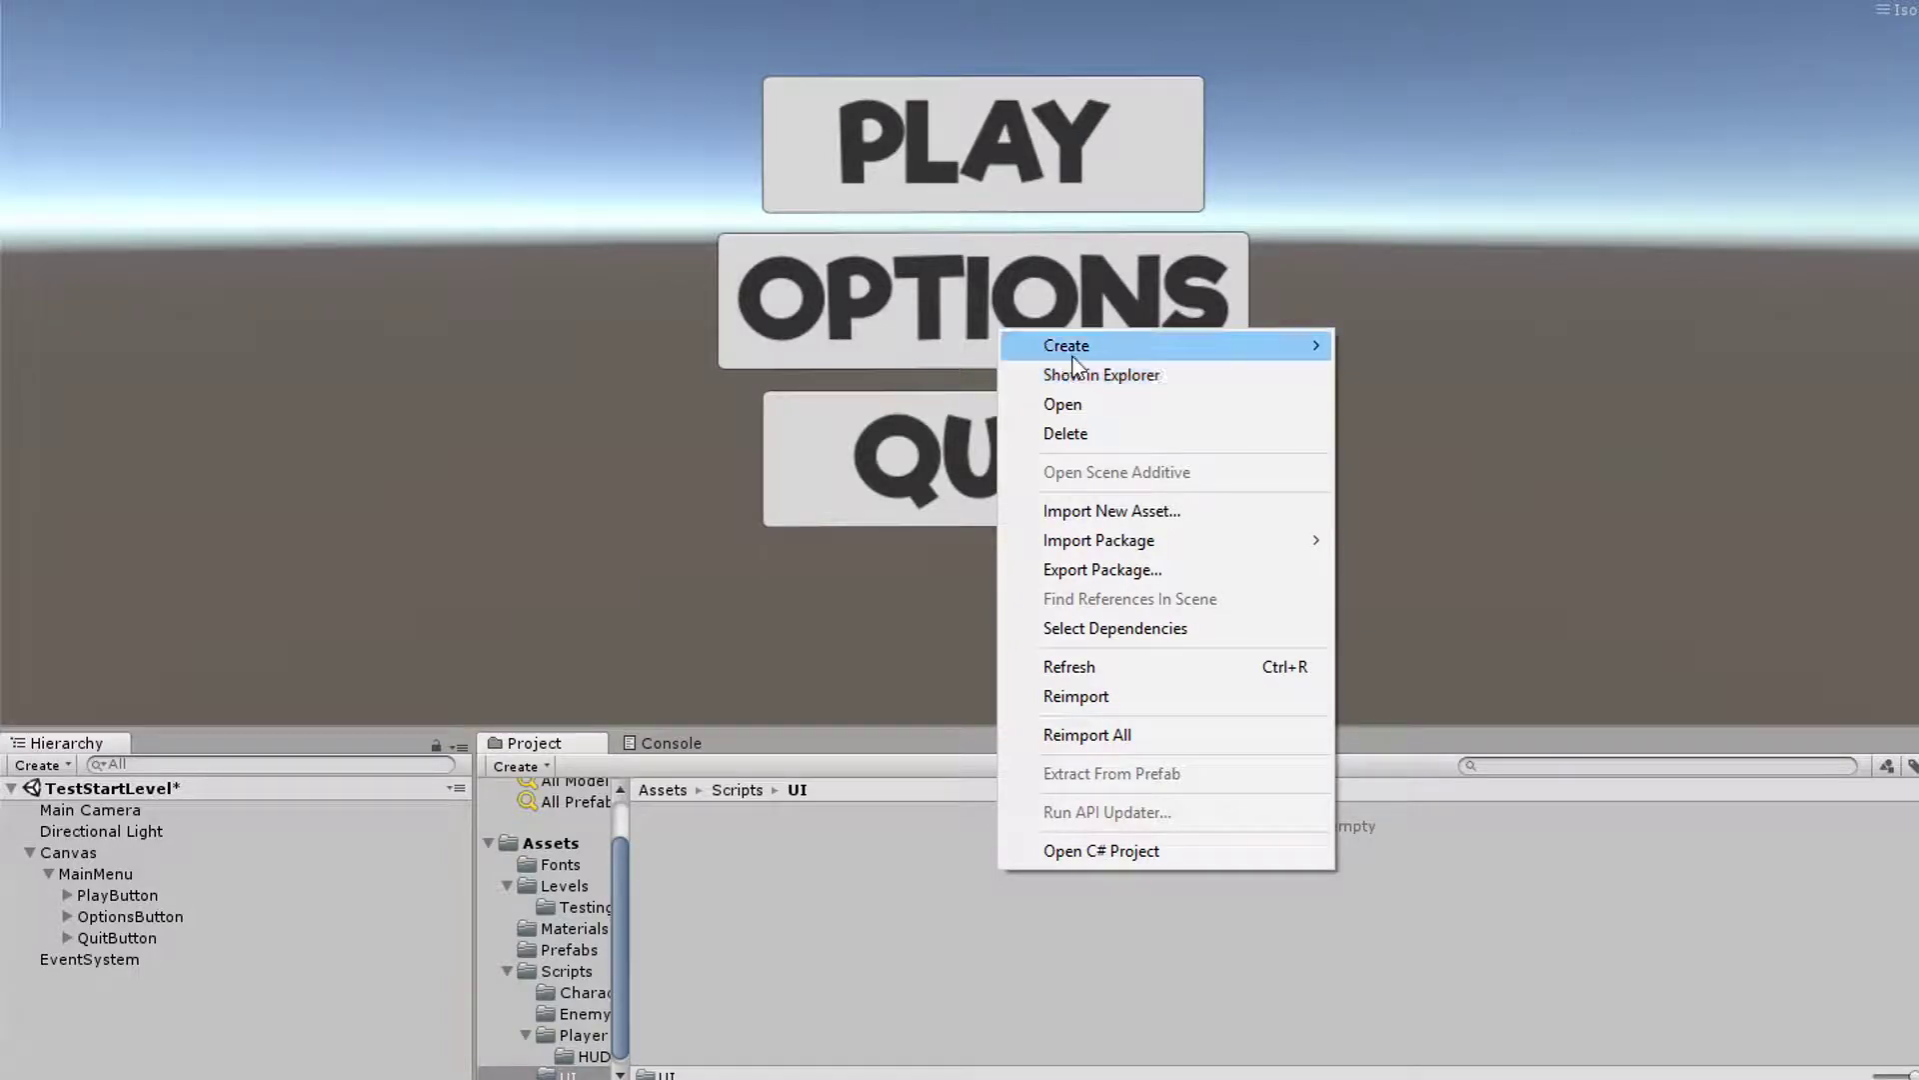
mouse_move(788, 460)
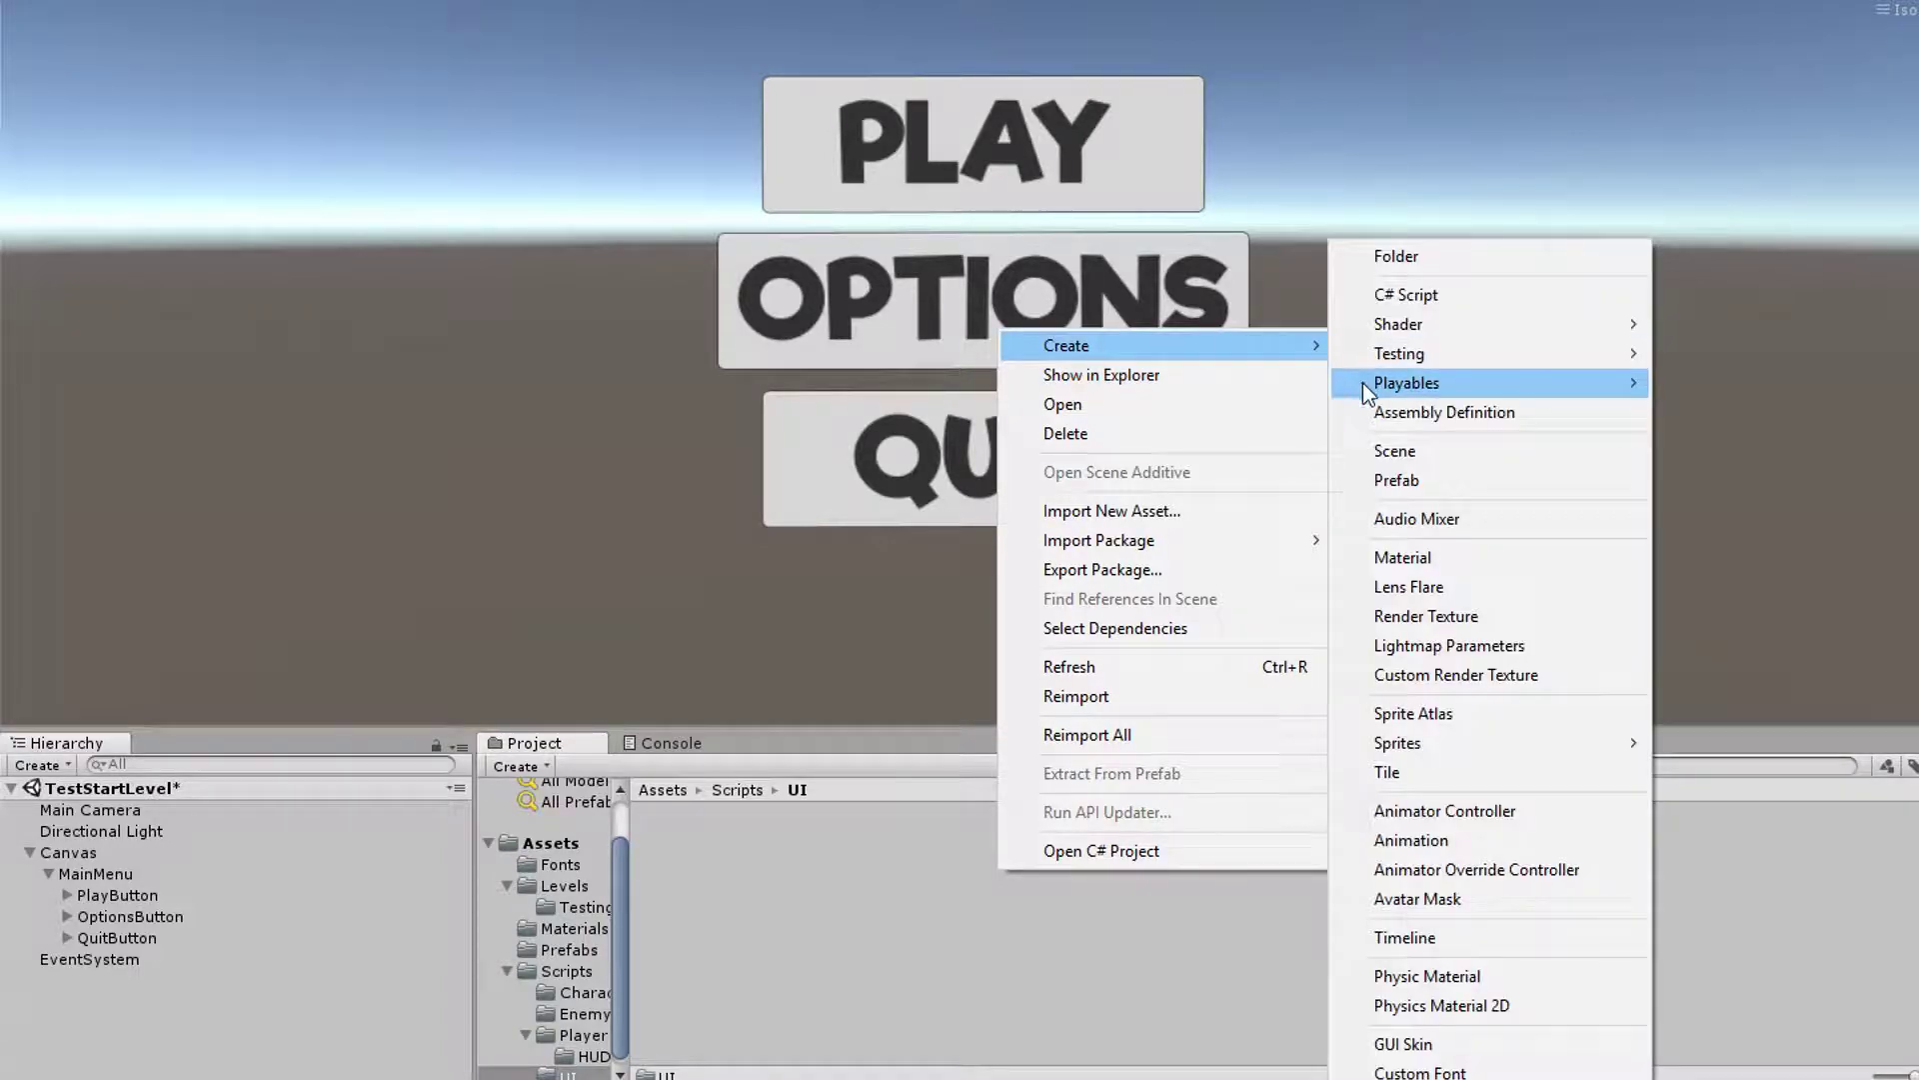
click(1058, 424)
text(MainMenu)
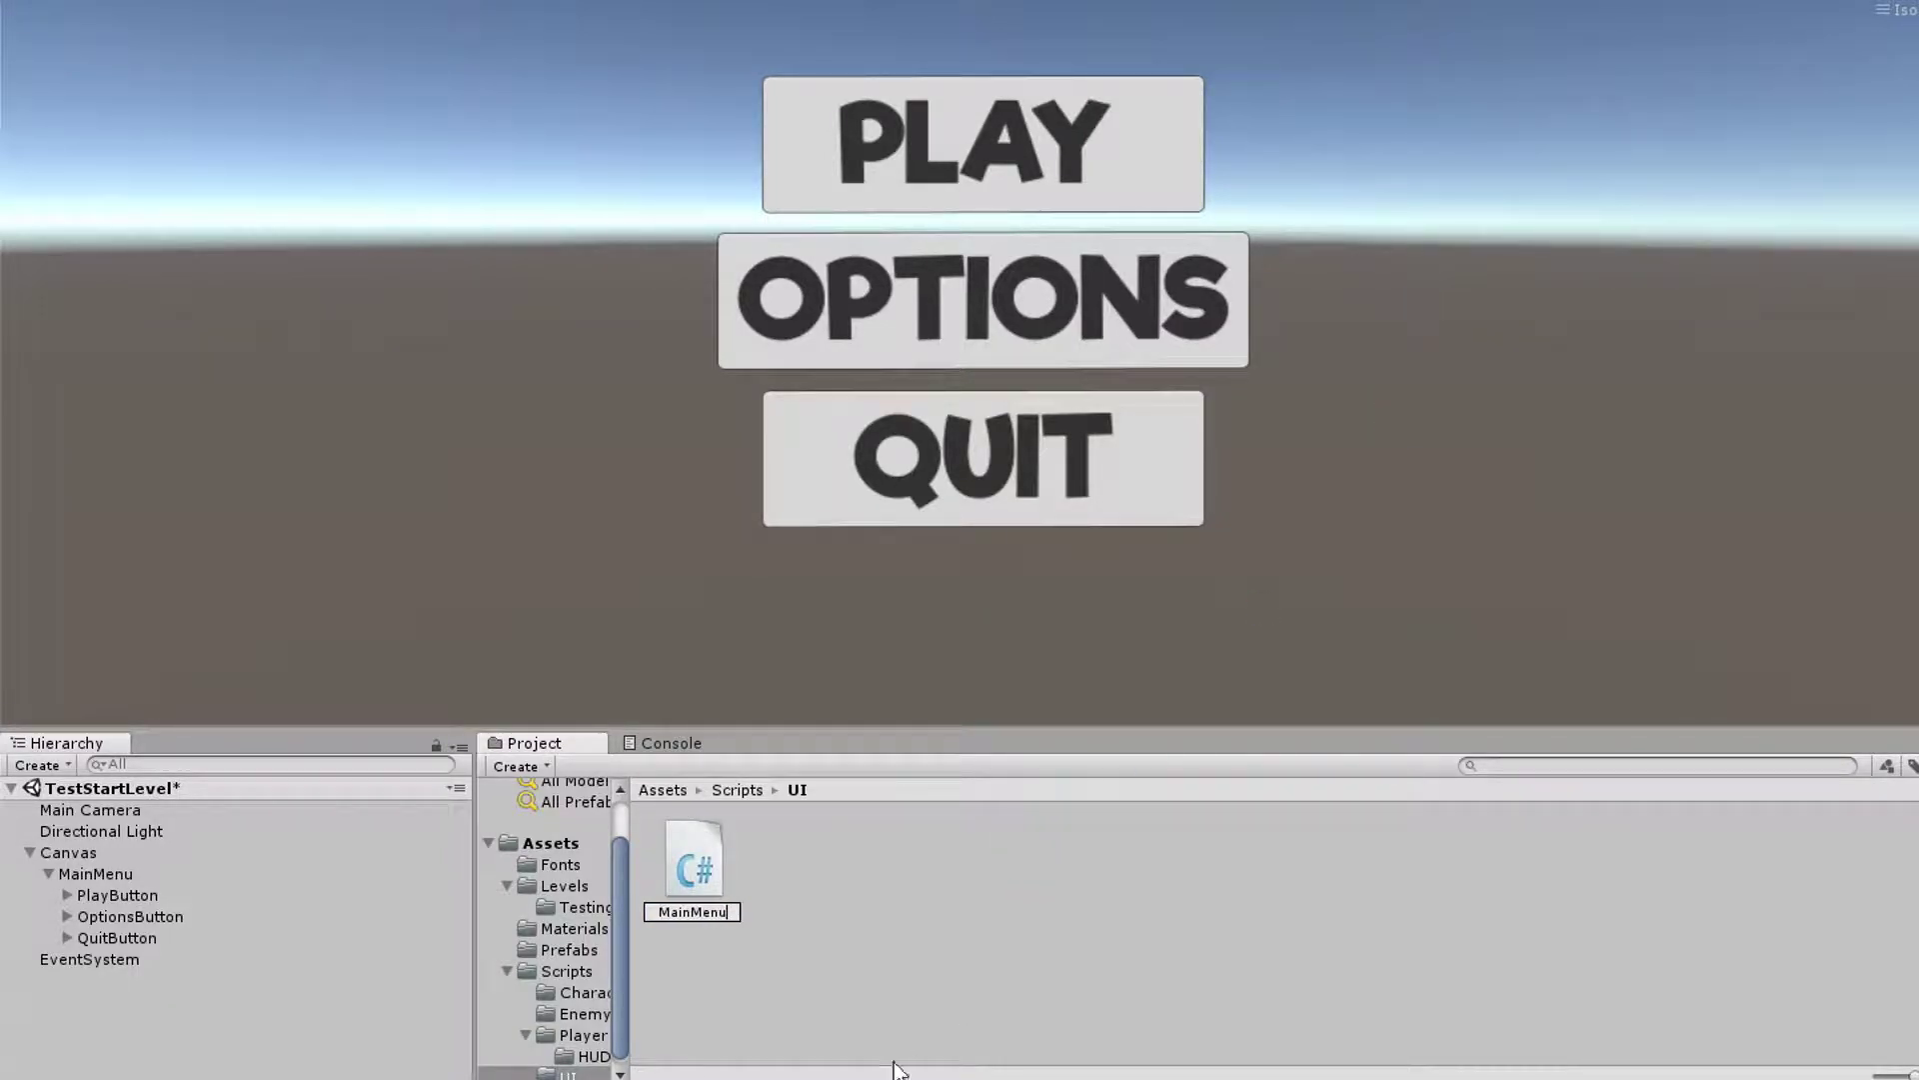
key(Return)
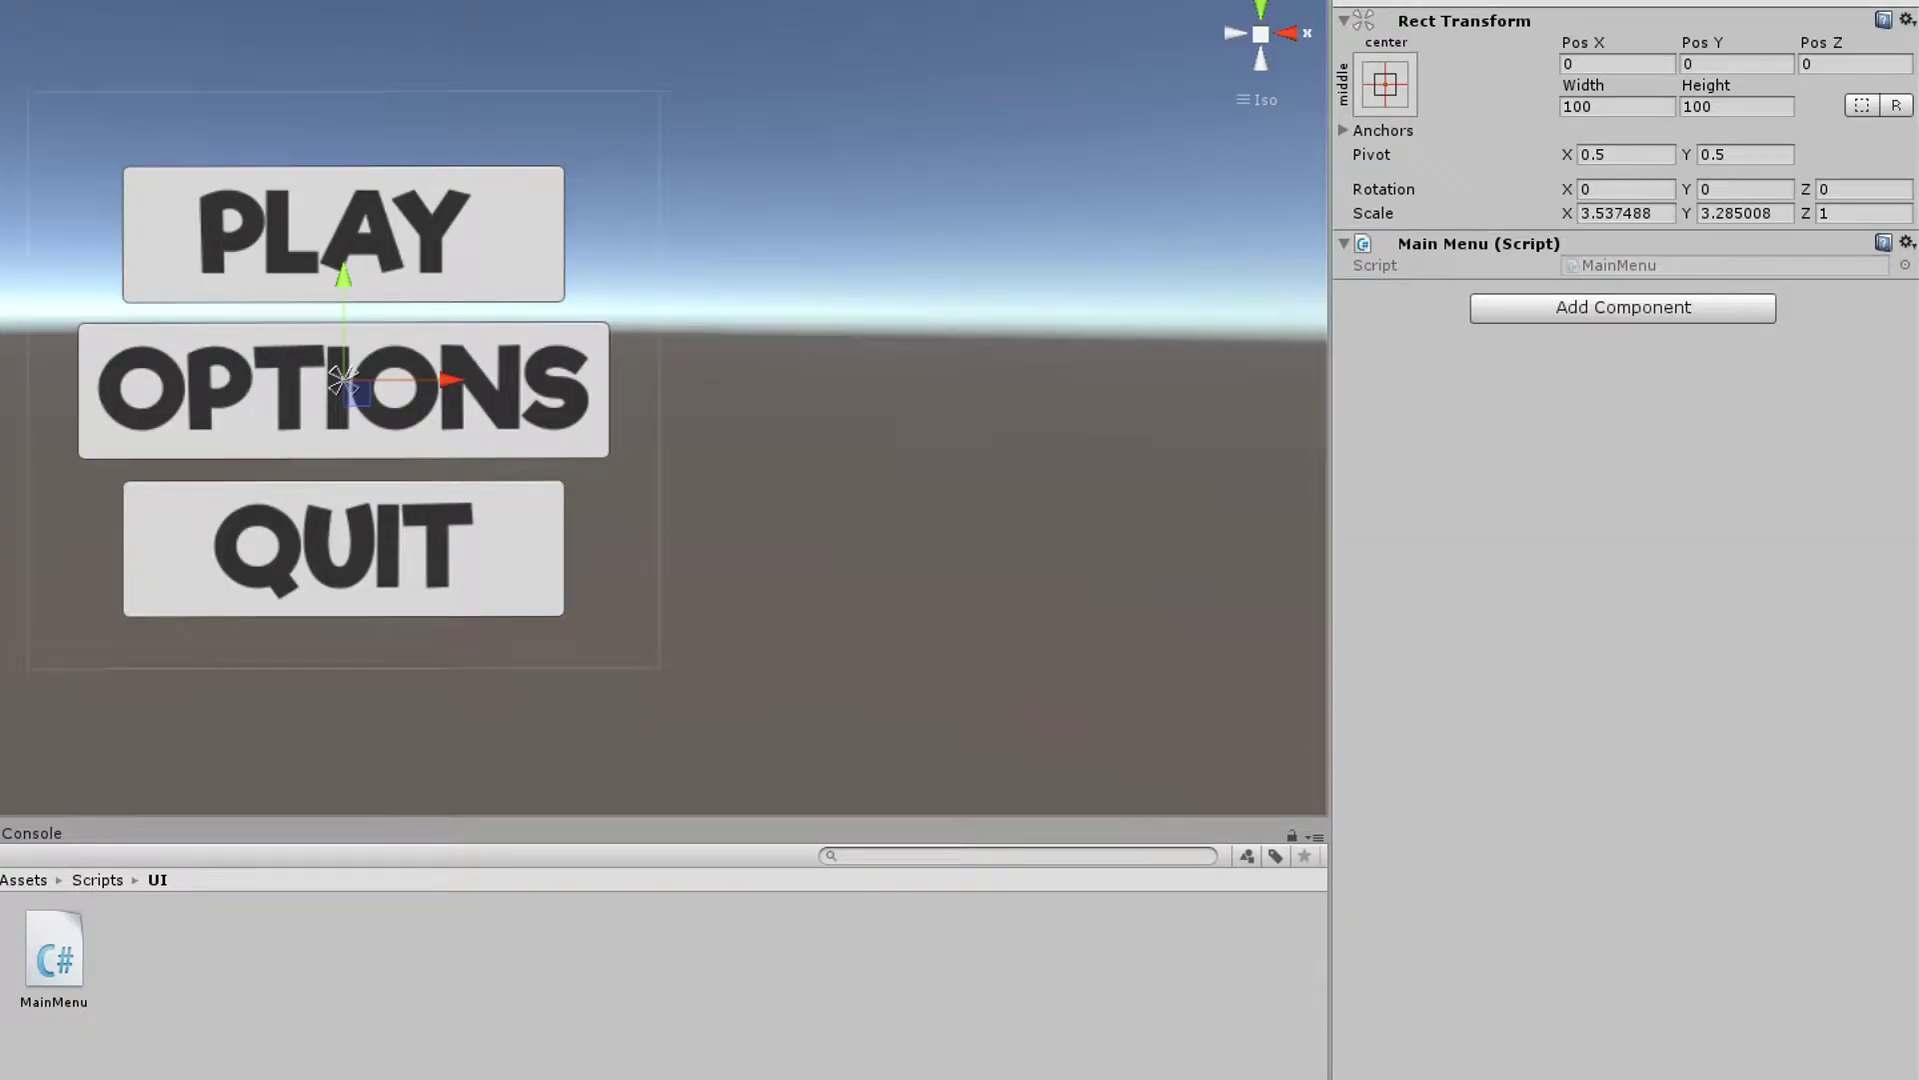
Add a Runtime Only On Click event to PlayButton that calls MainMenu.PlayGame.
click(343, 235)
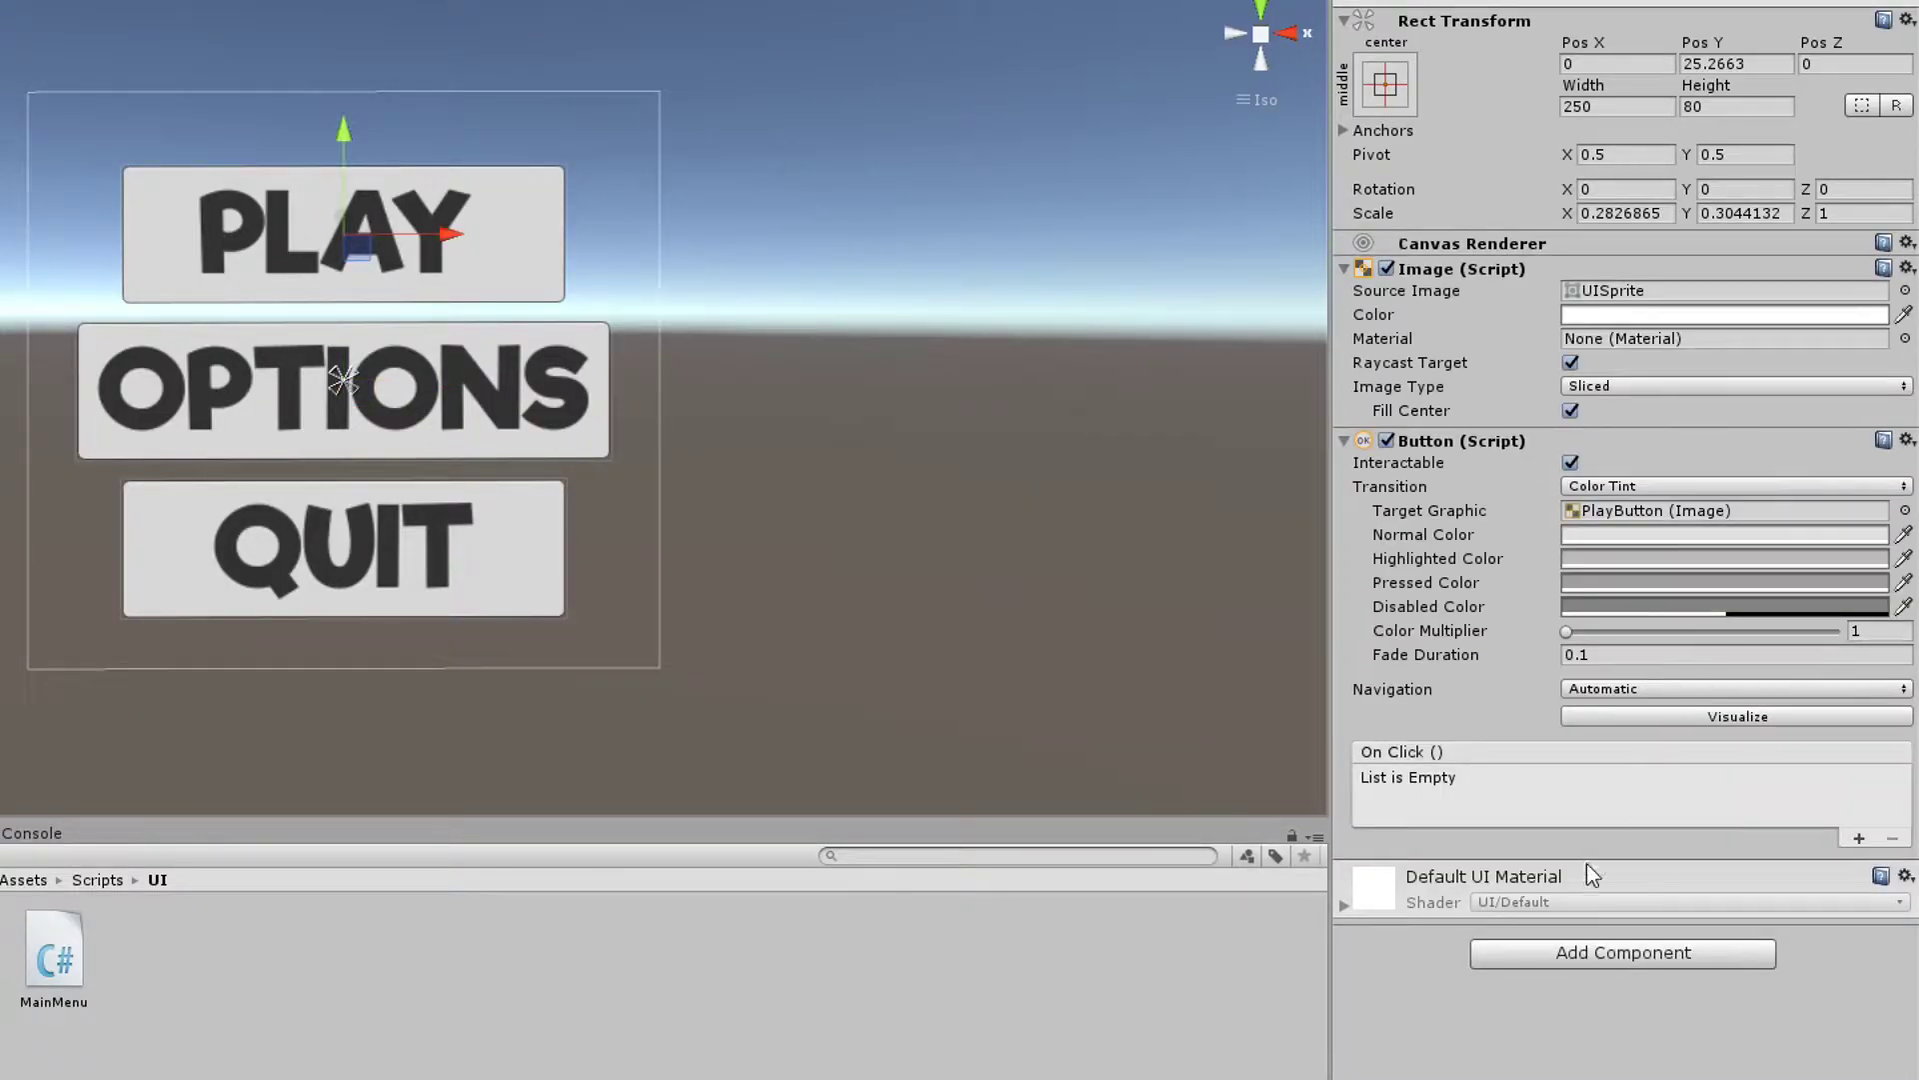
click(1857, 839)
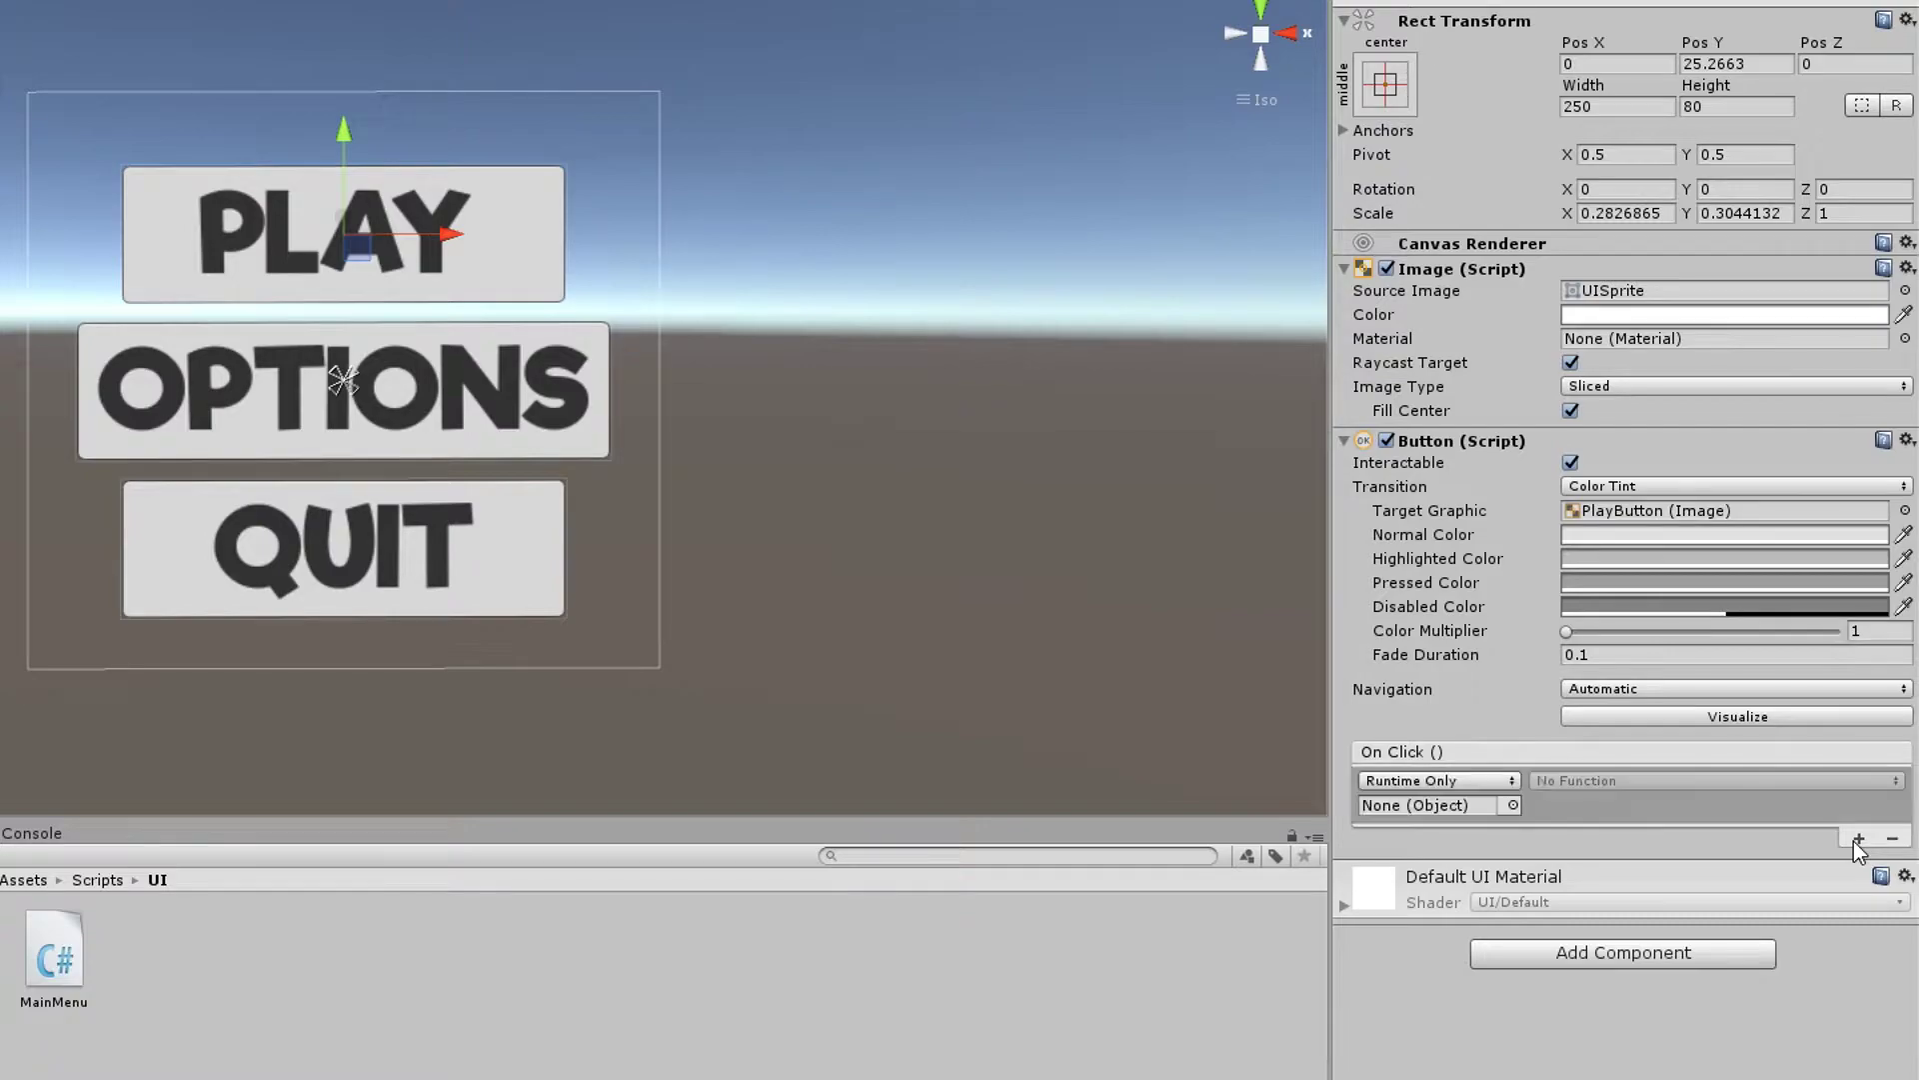
click(1499, 781)
click(1450, 869)
click(1428, 805)
drag(1330, 700, 1430, 804)
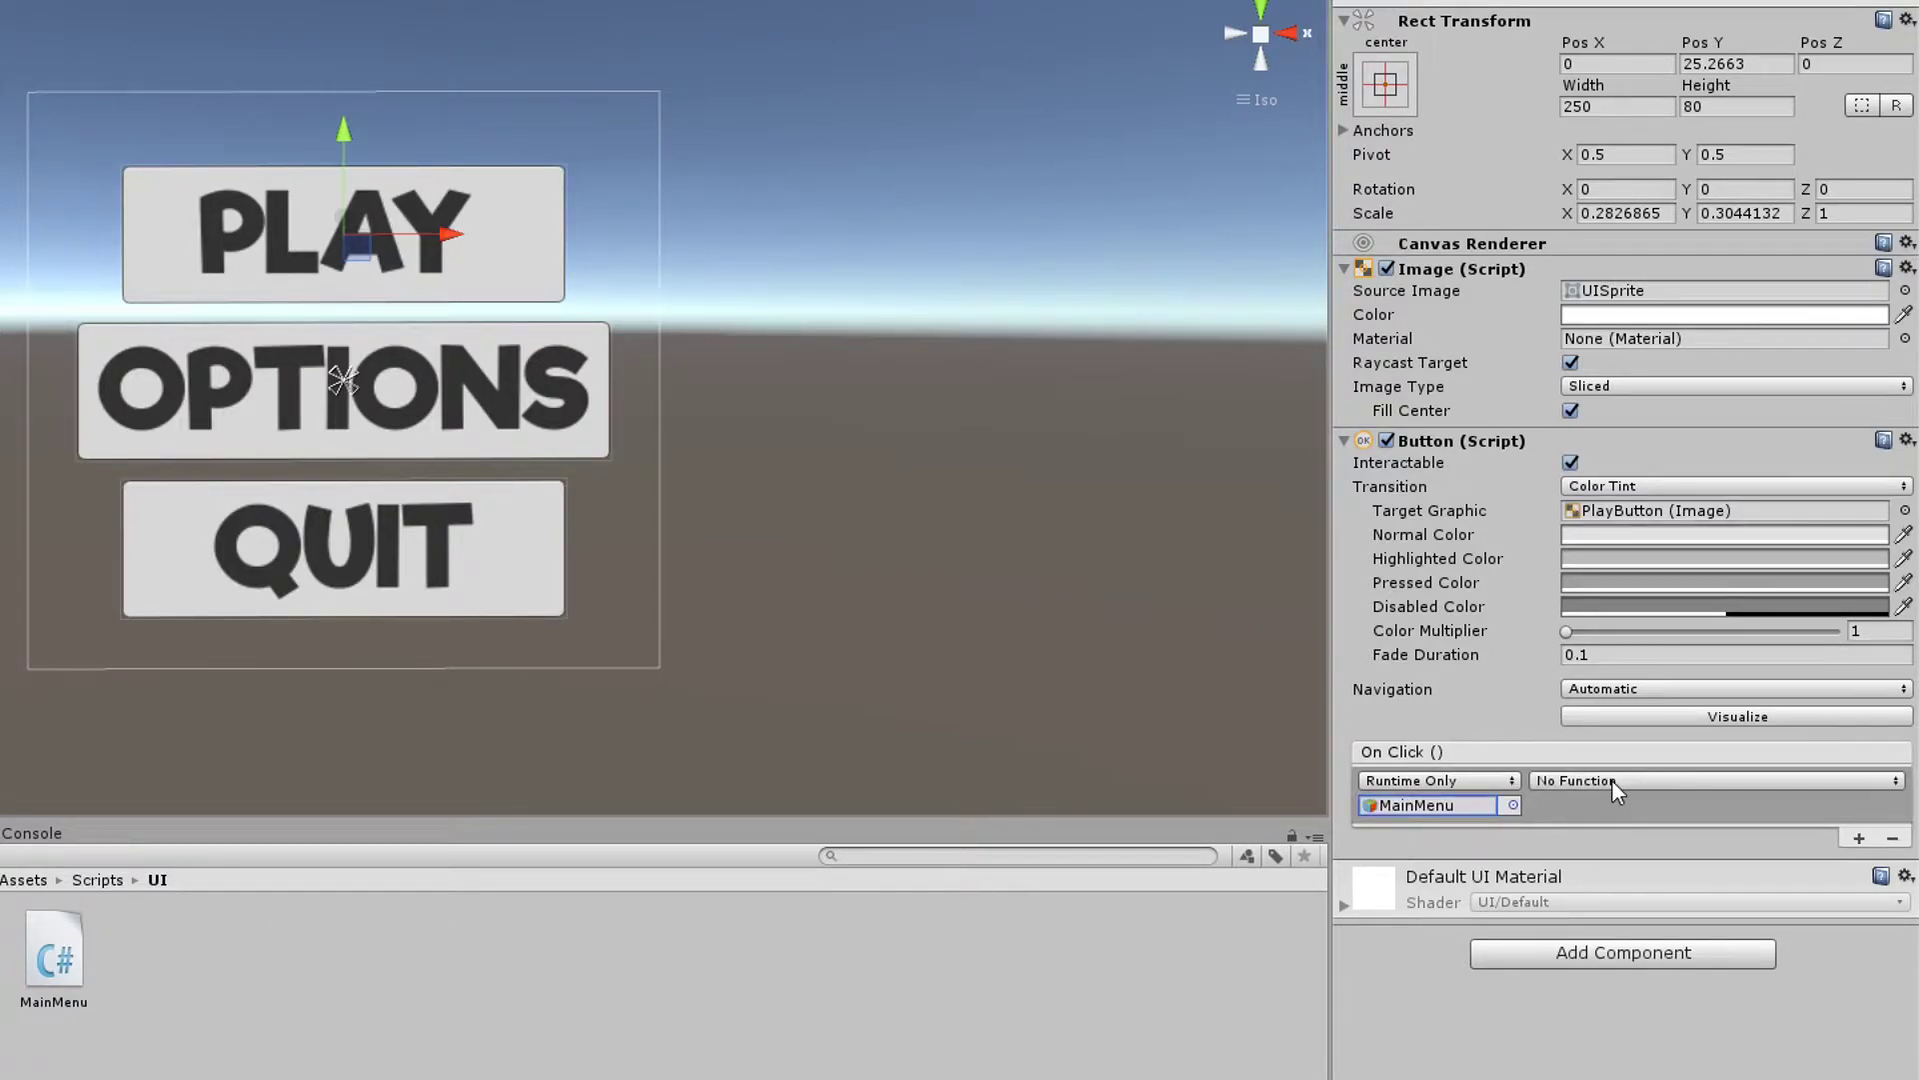
click(1614, 778)
mouse_move(1602, 909)
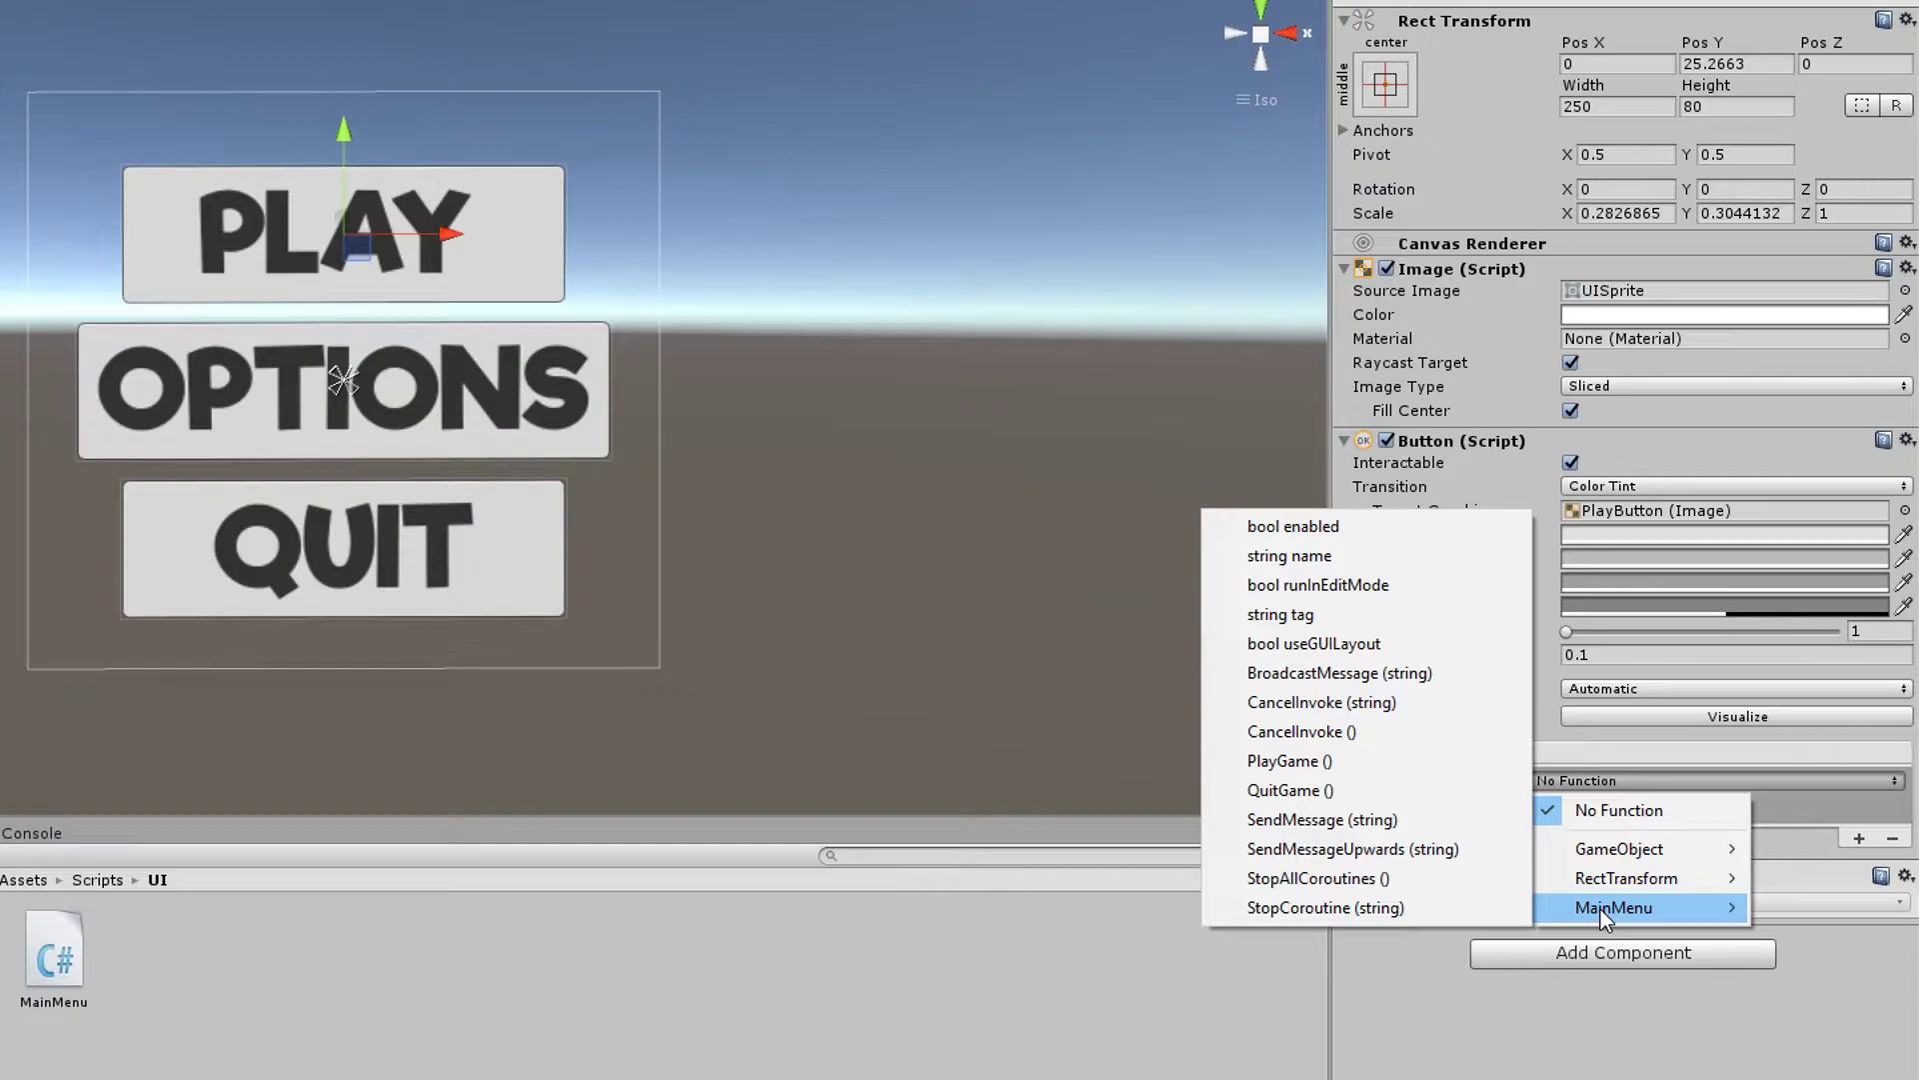
click(1289, 761)
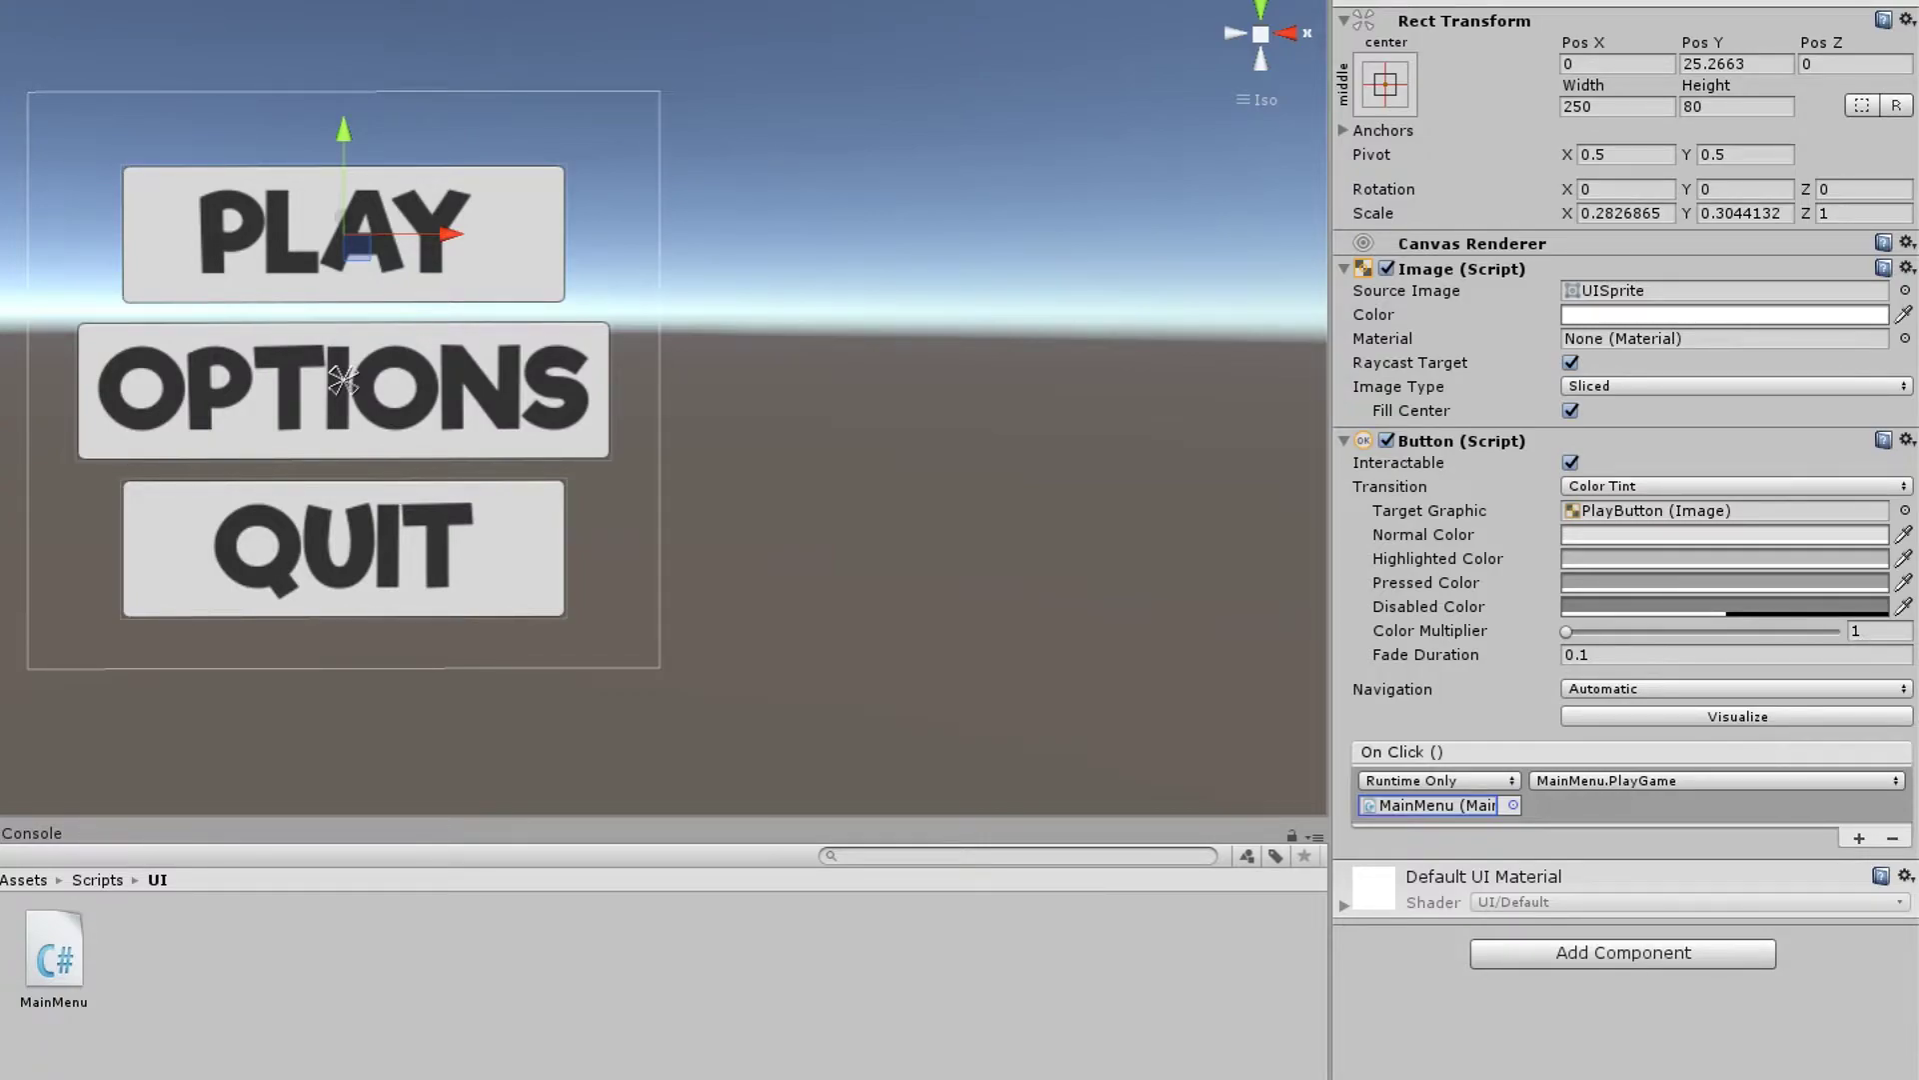
Add an On Click event to QuitButton that calls MainMenu.QuitGame.
click(343, 548)
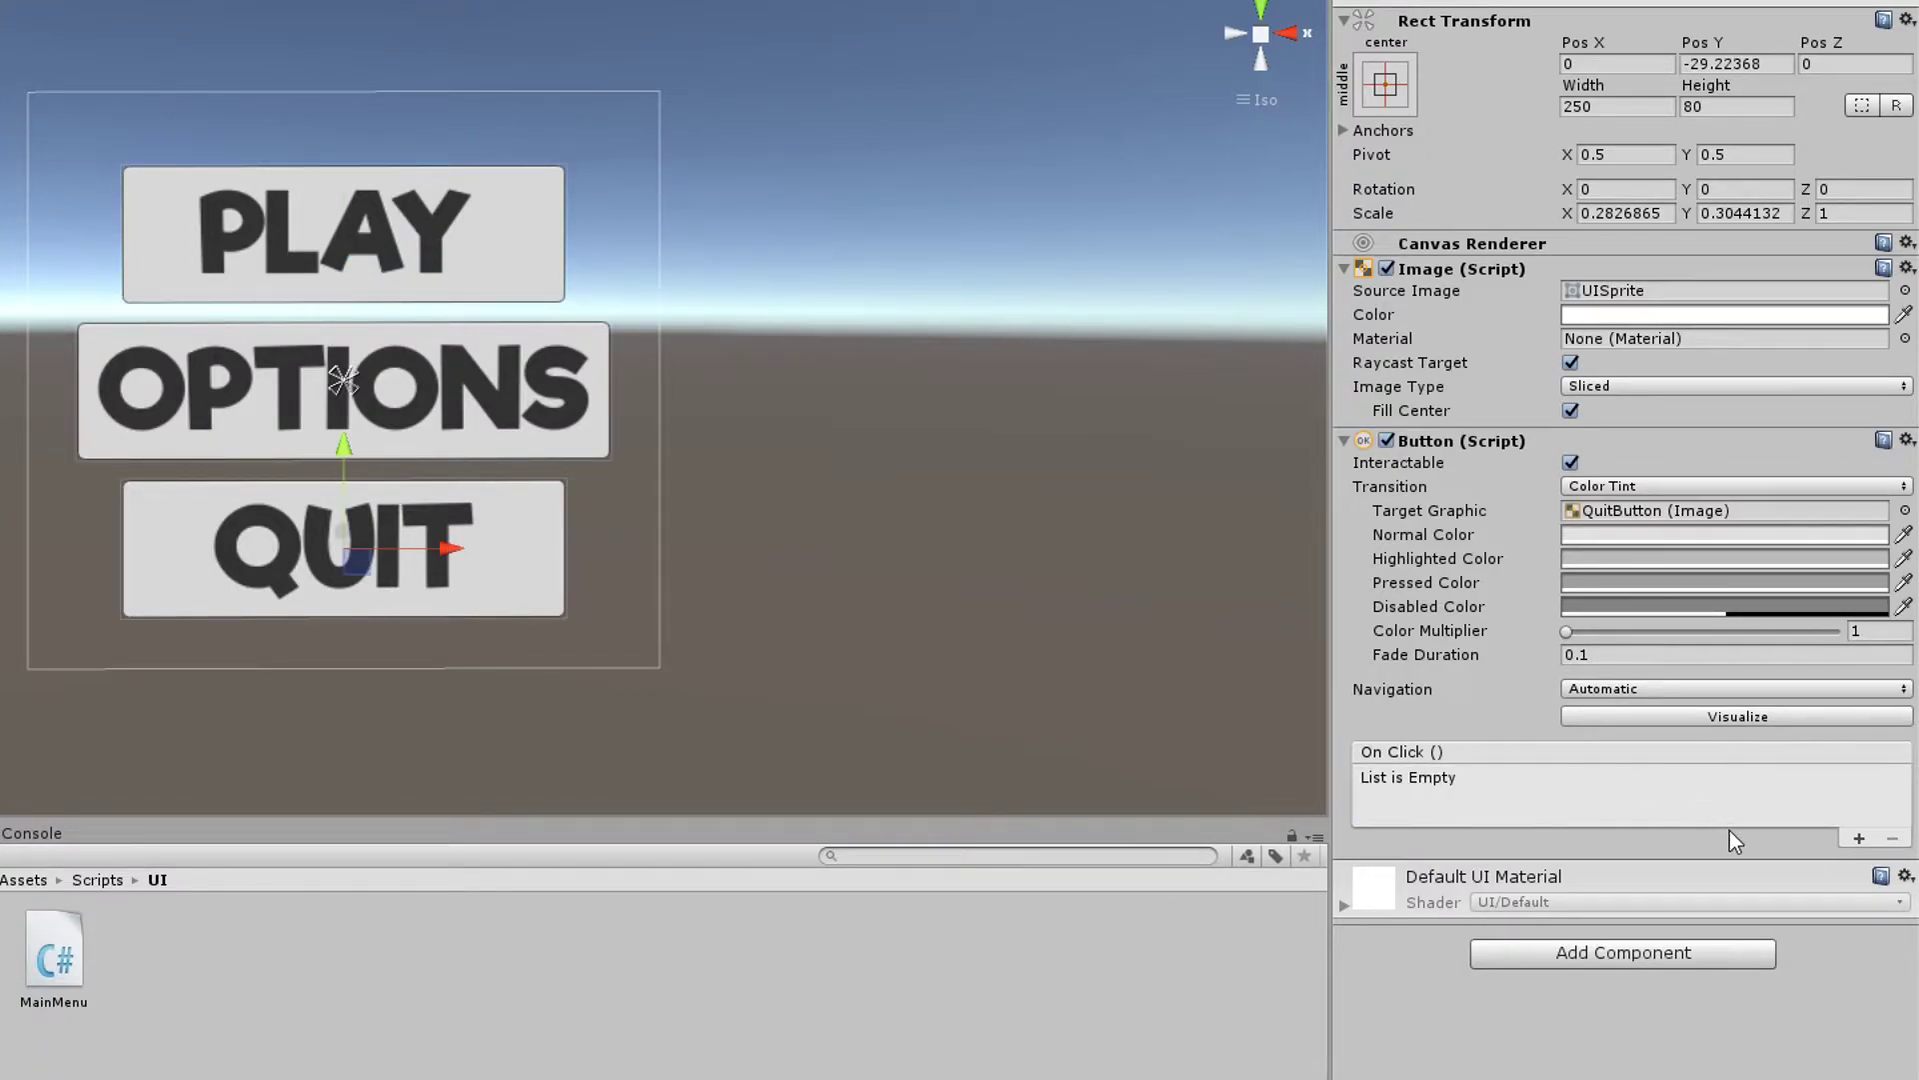
click(1859, 840)
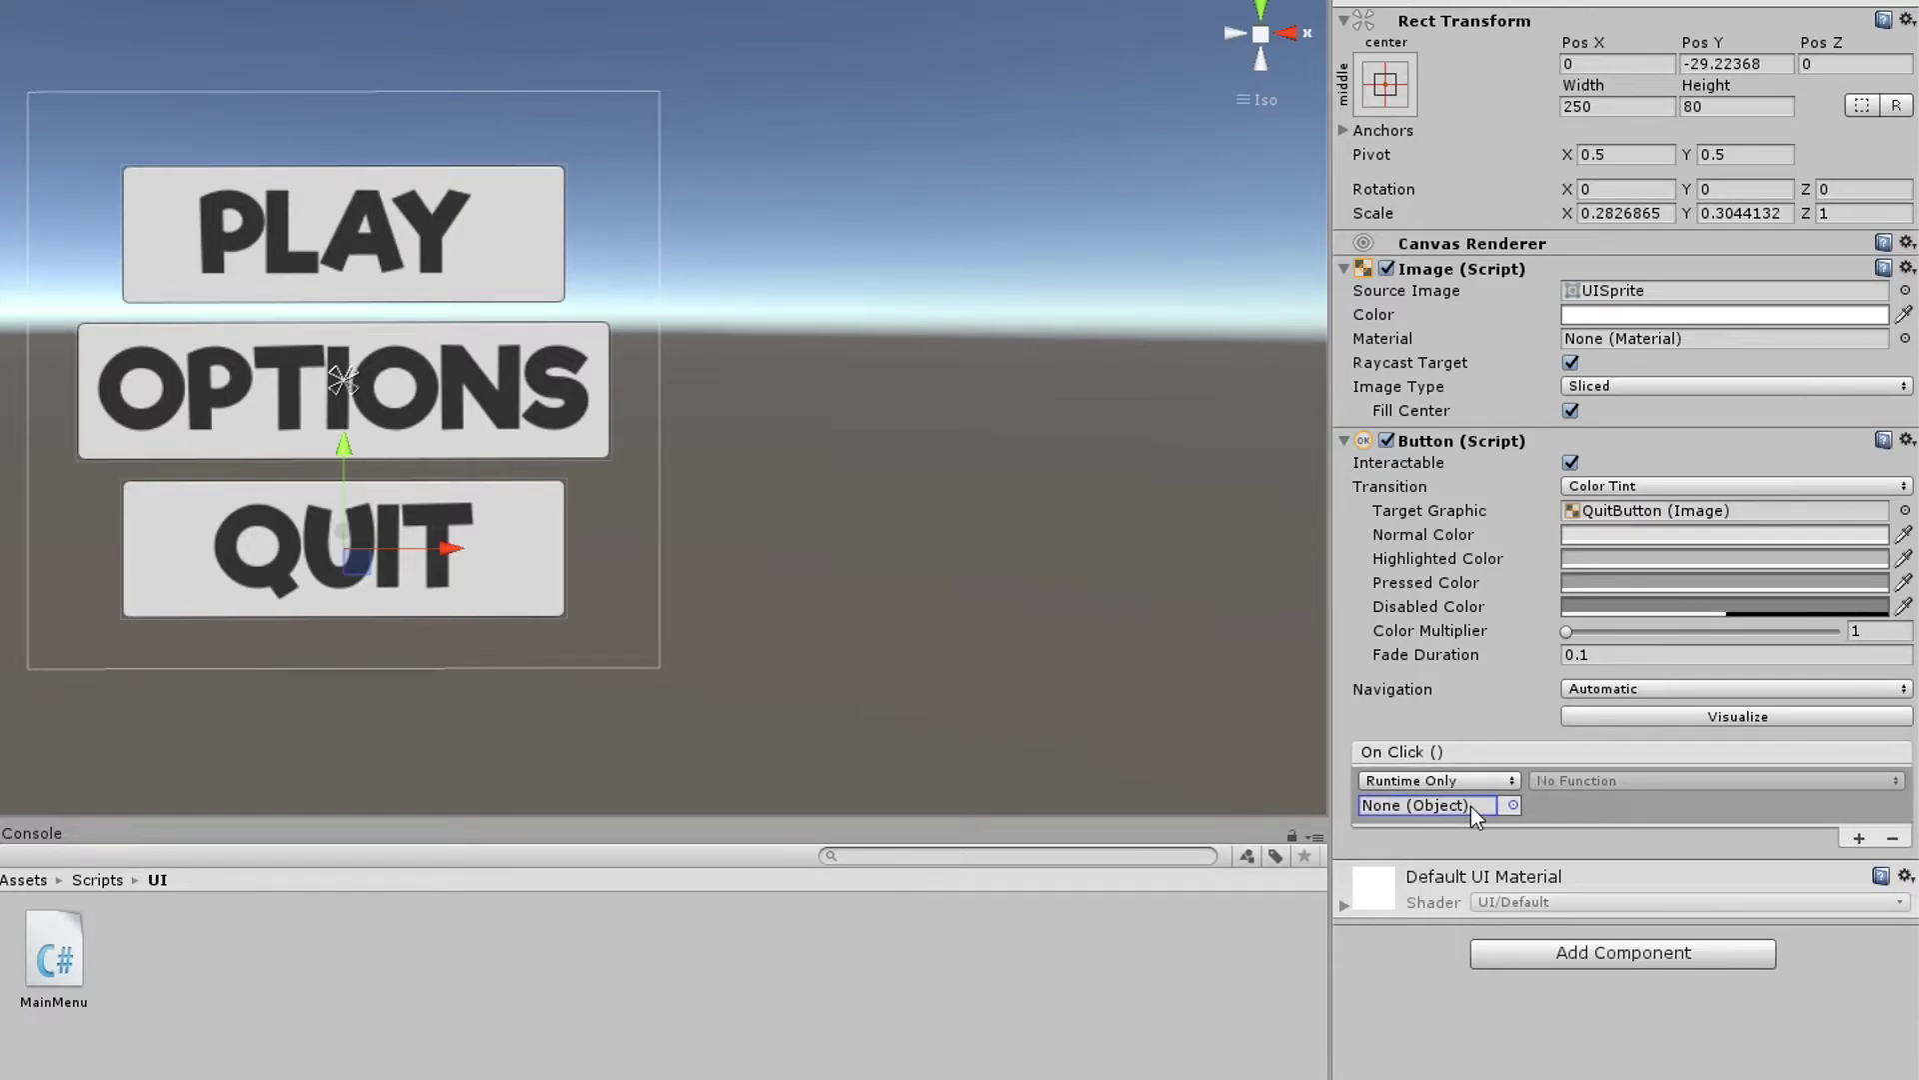
drag(46, 812, 1413, 799)
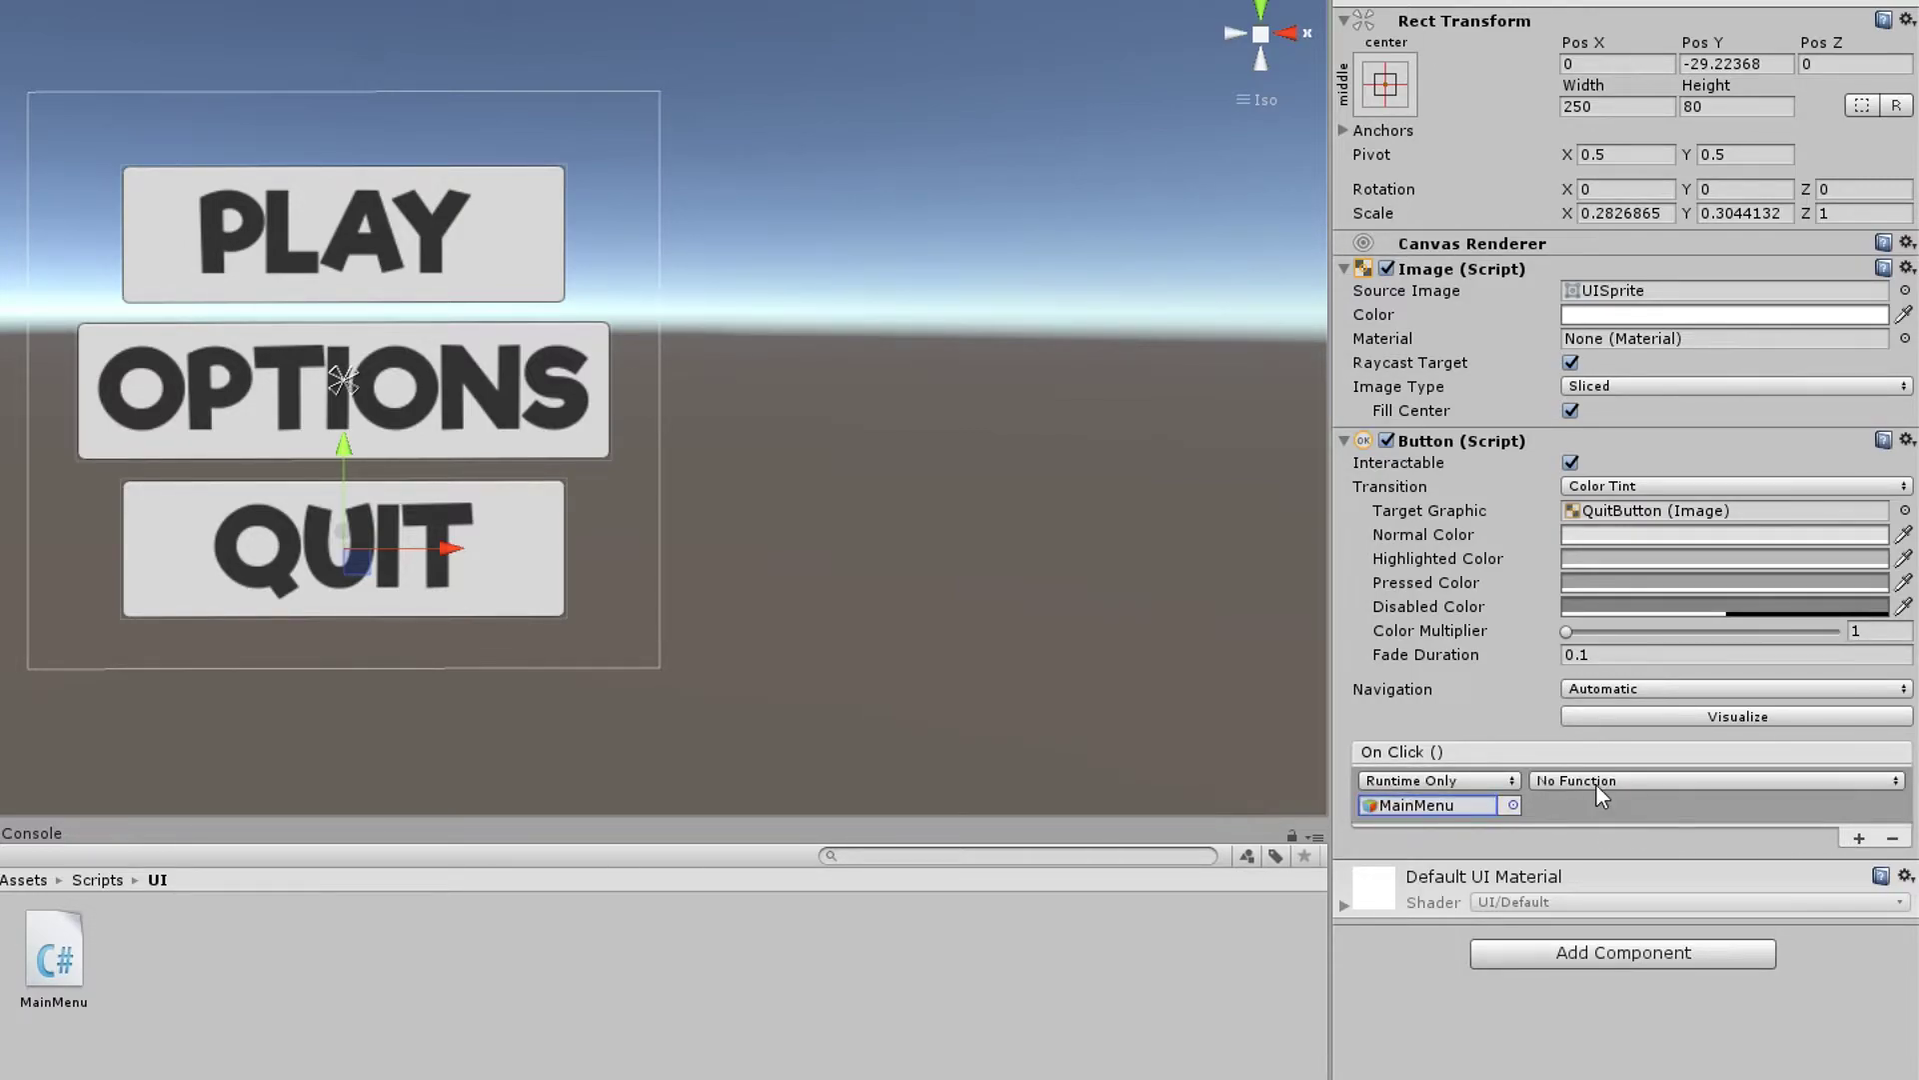
click(1597, 781)
mouse_move(1617, 907)
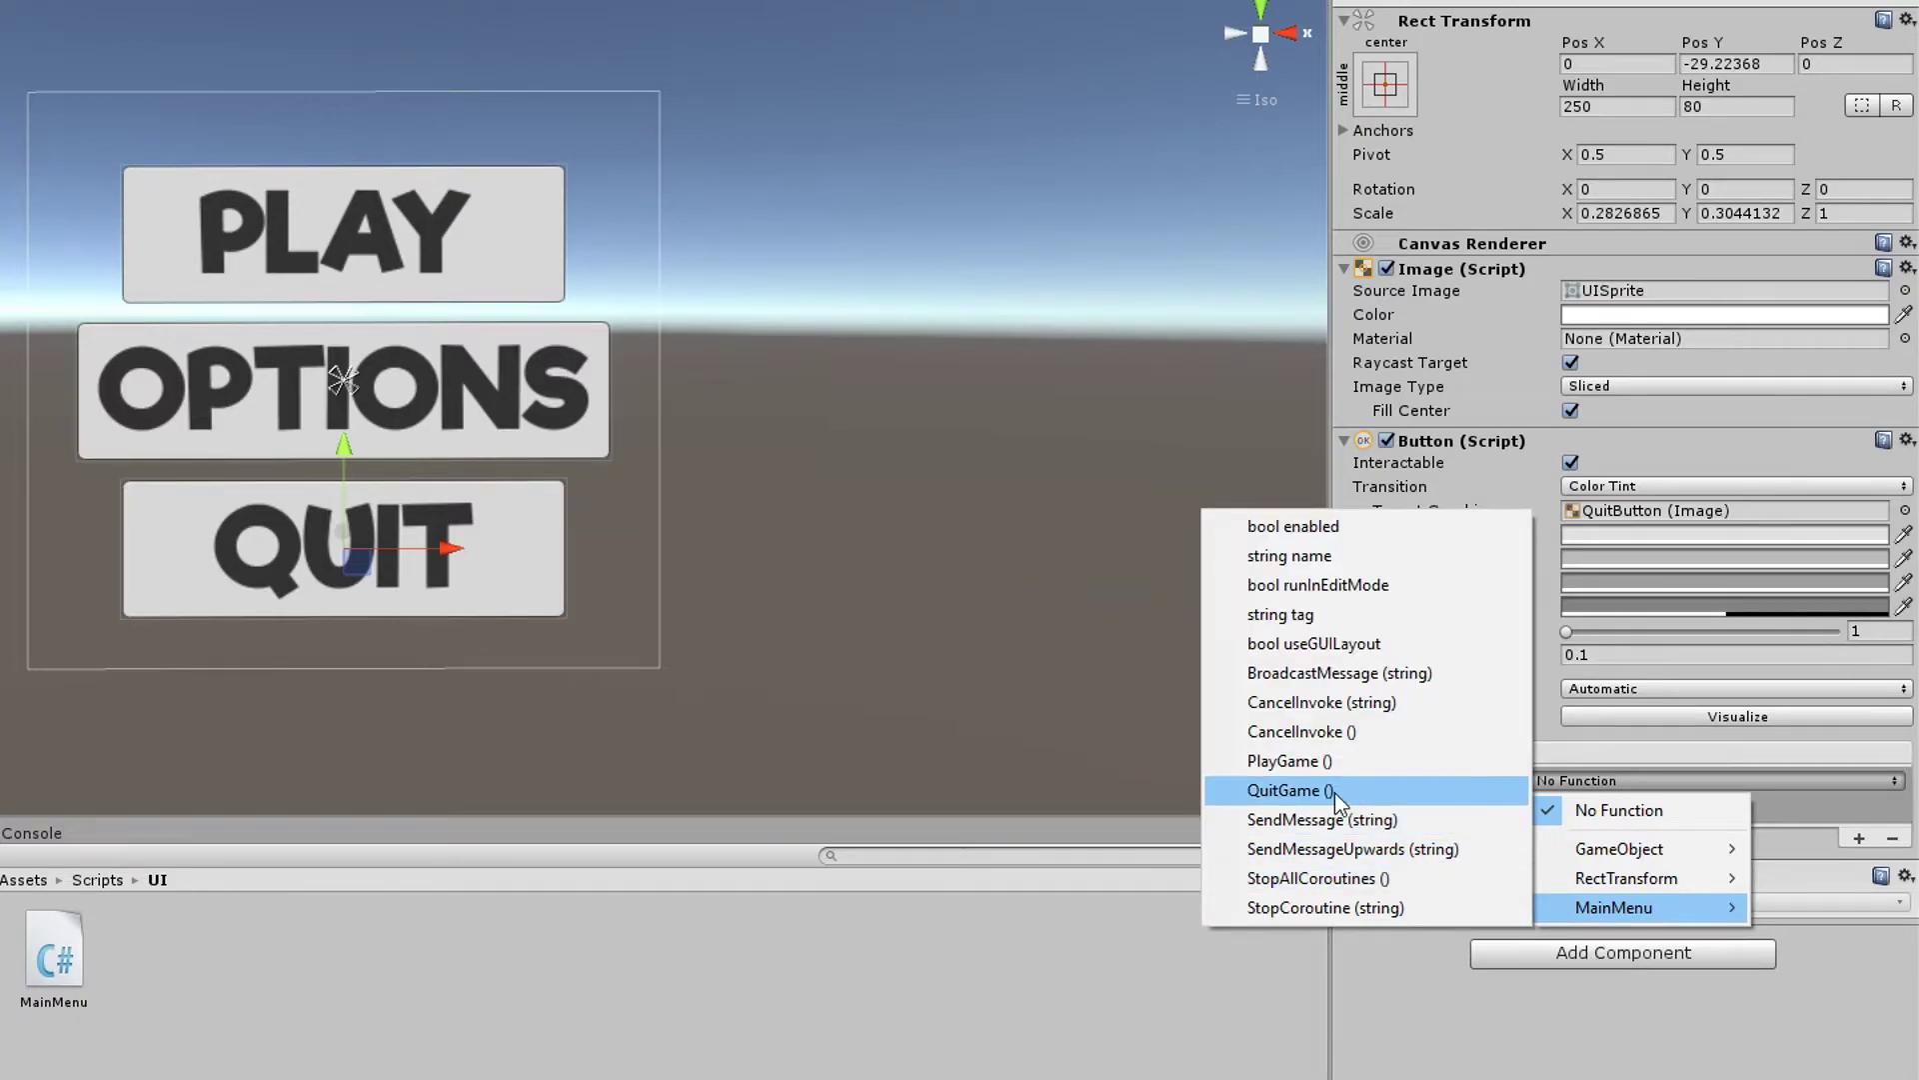
click(1300, 789)
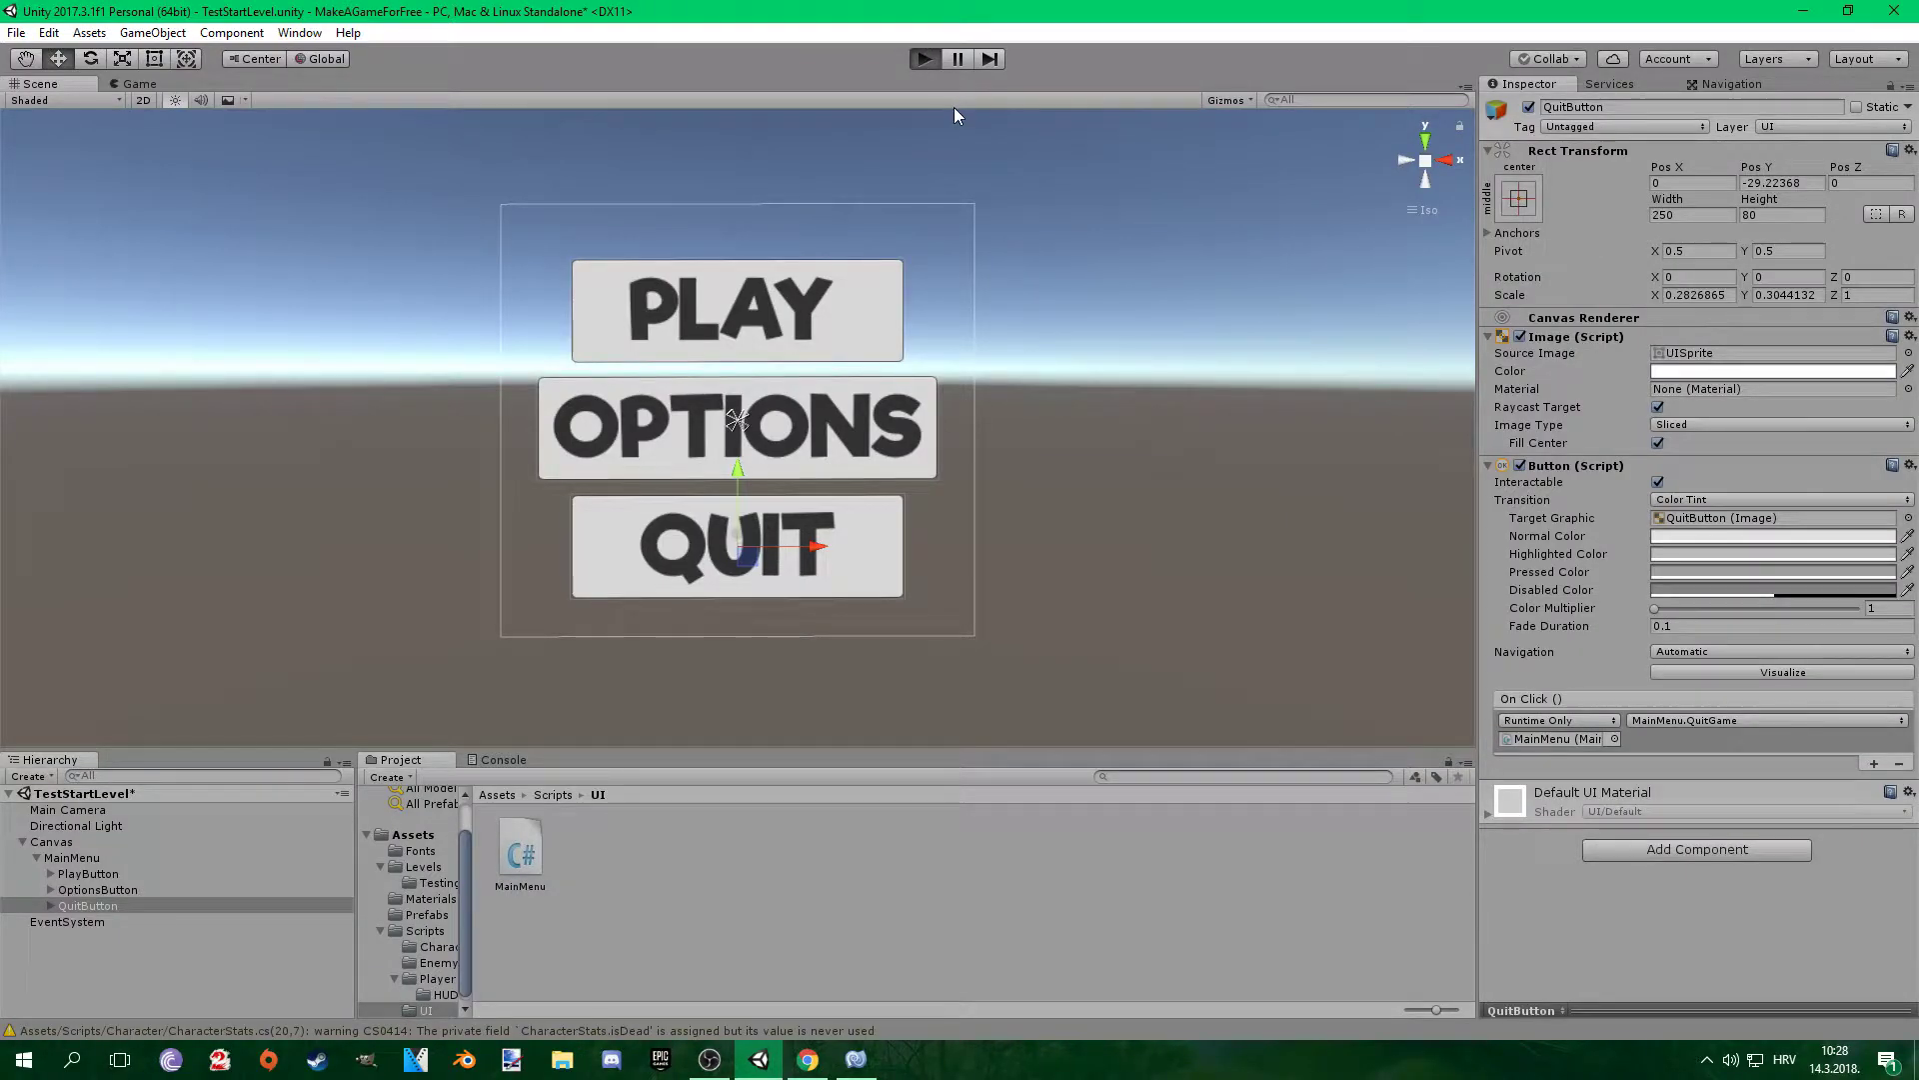
key(ctrl+p)
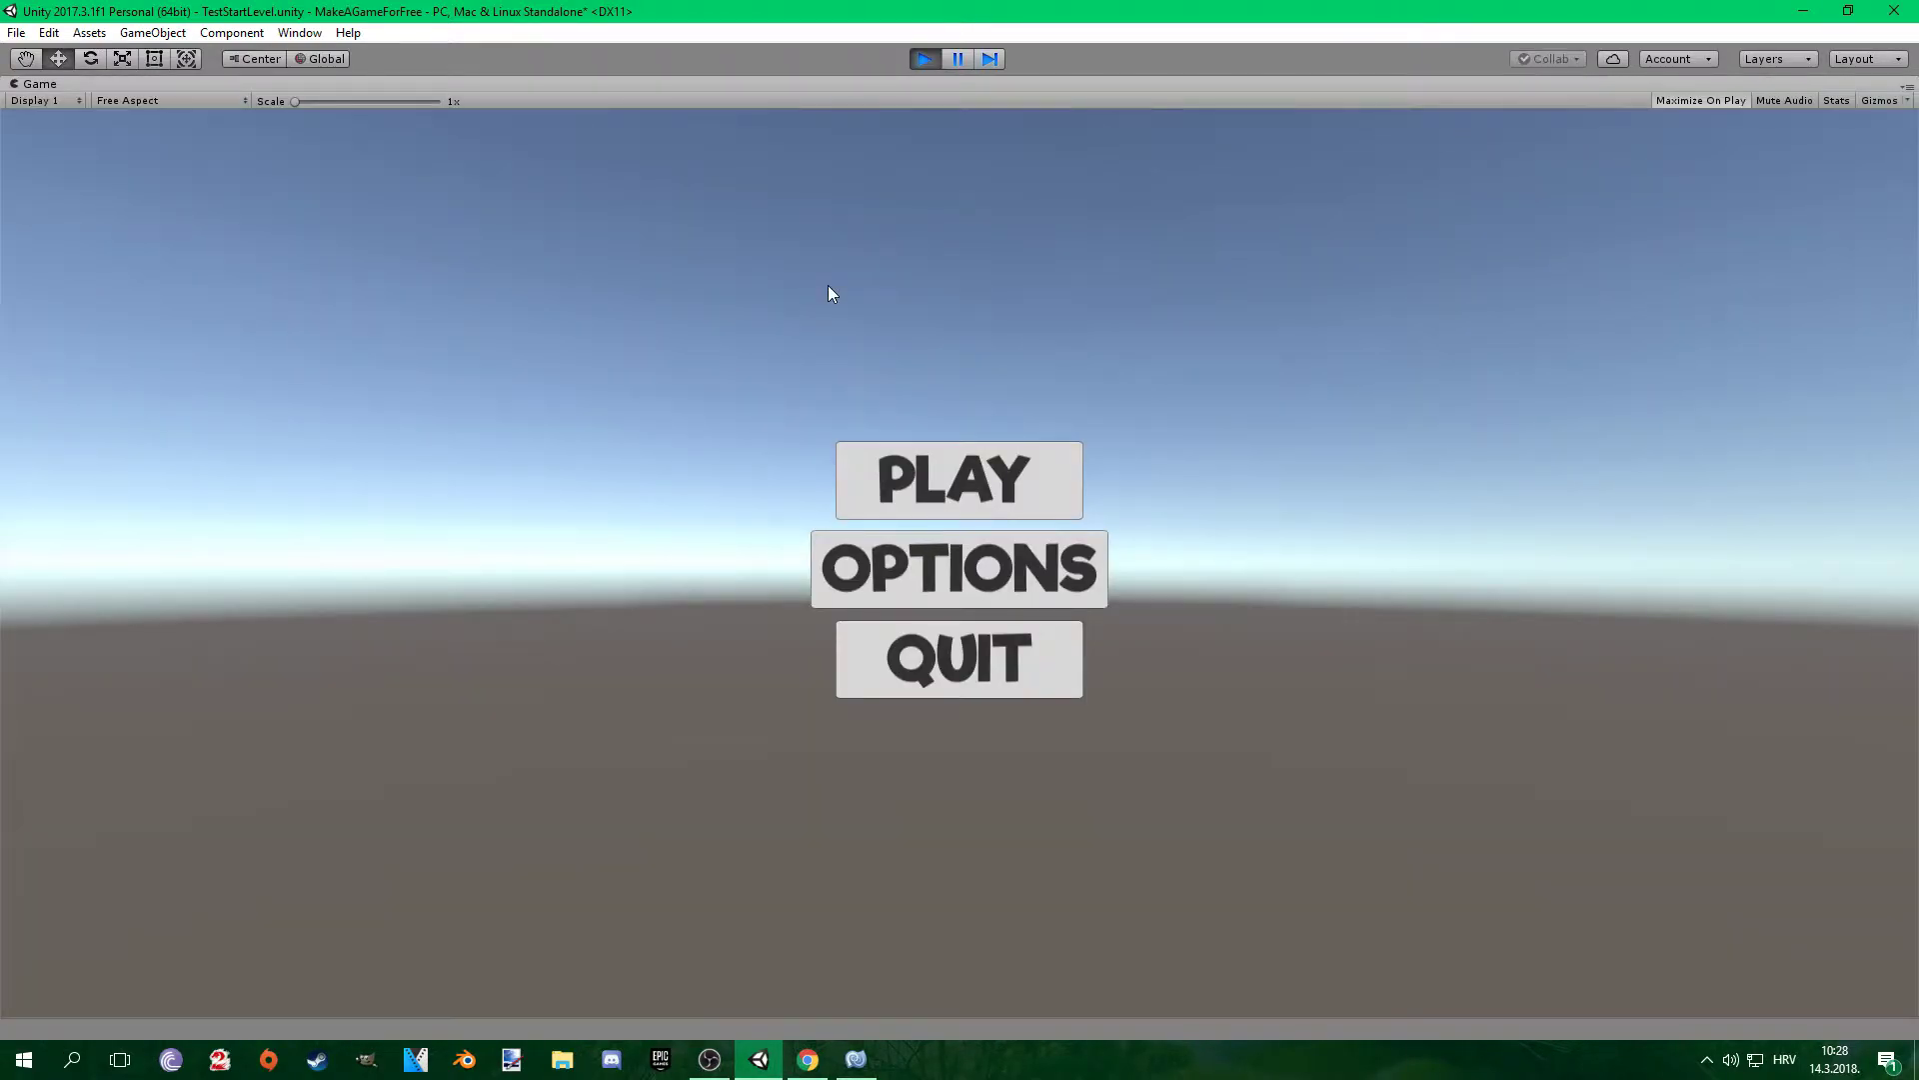
click(955, 485)
click(1025, 446)
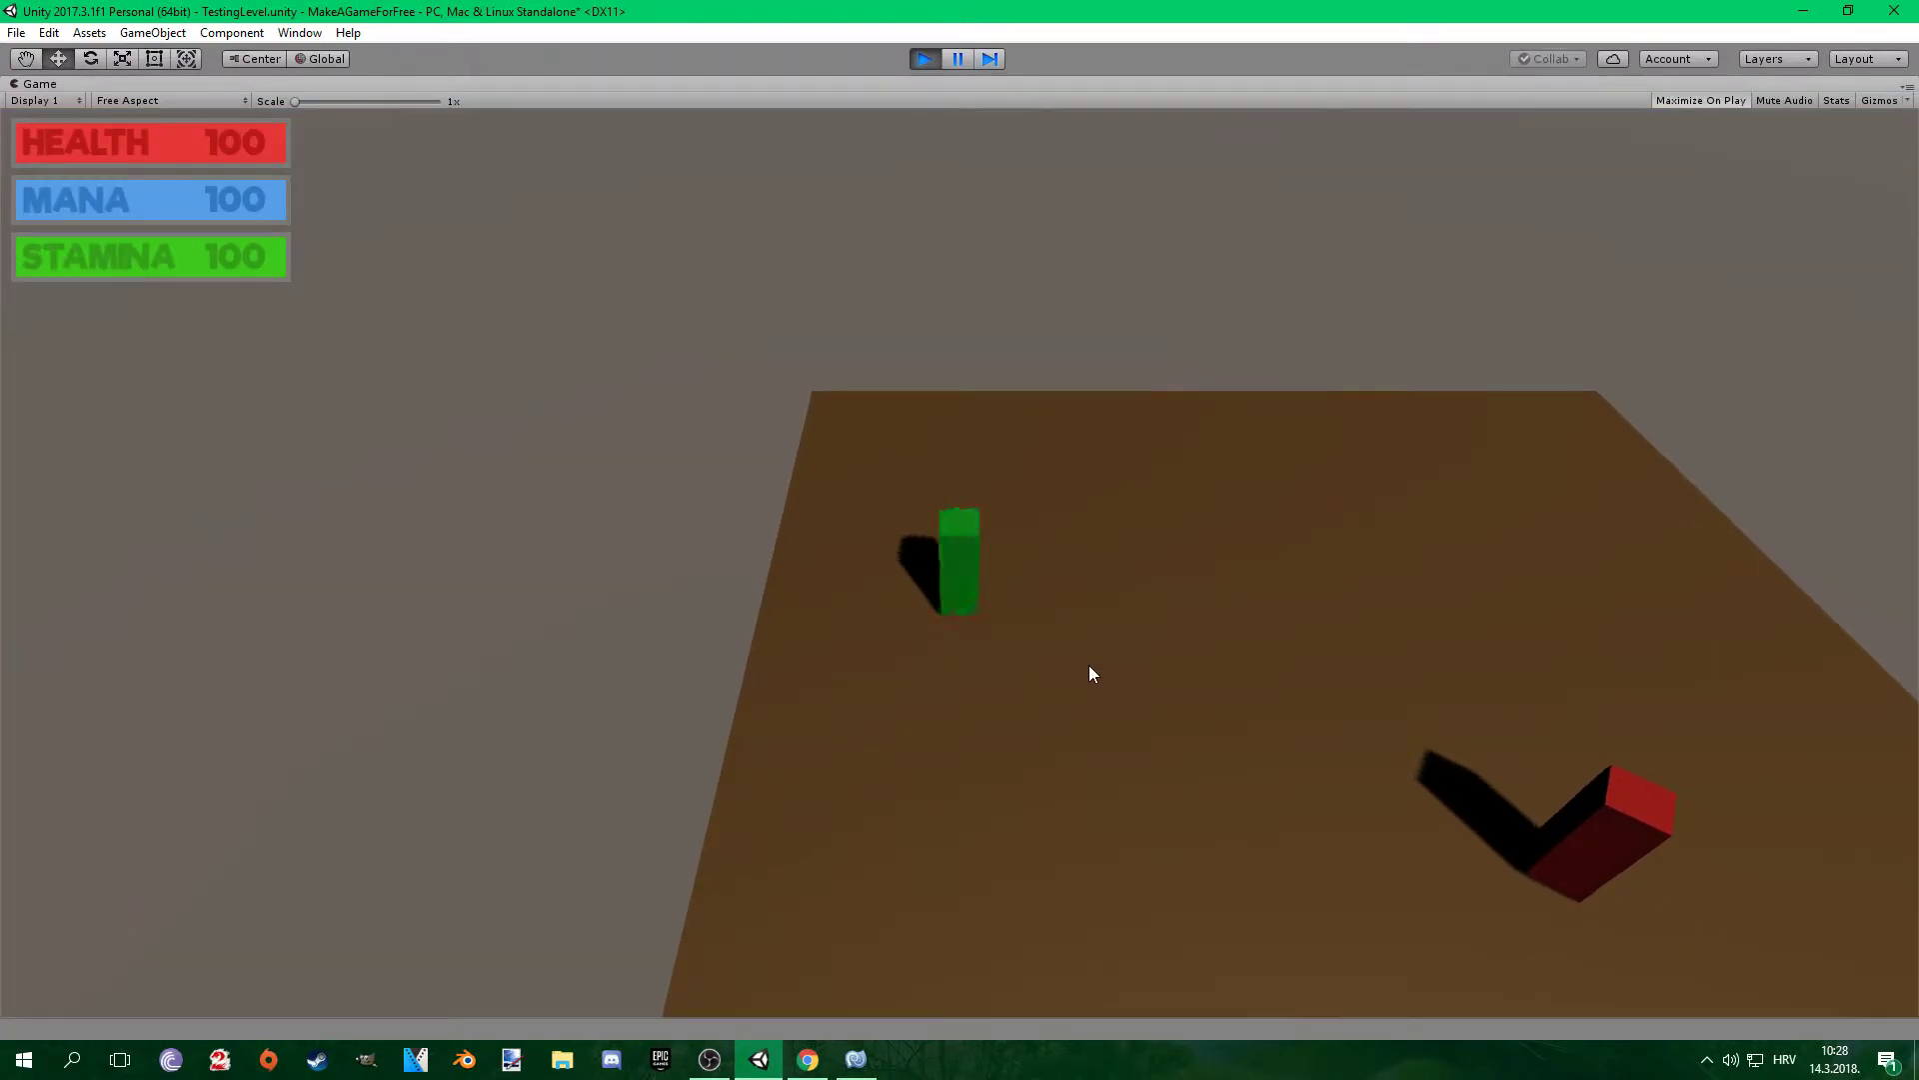
click(866, 450)
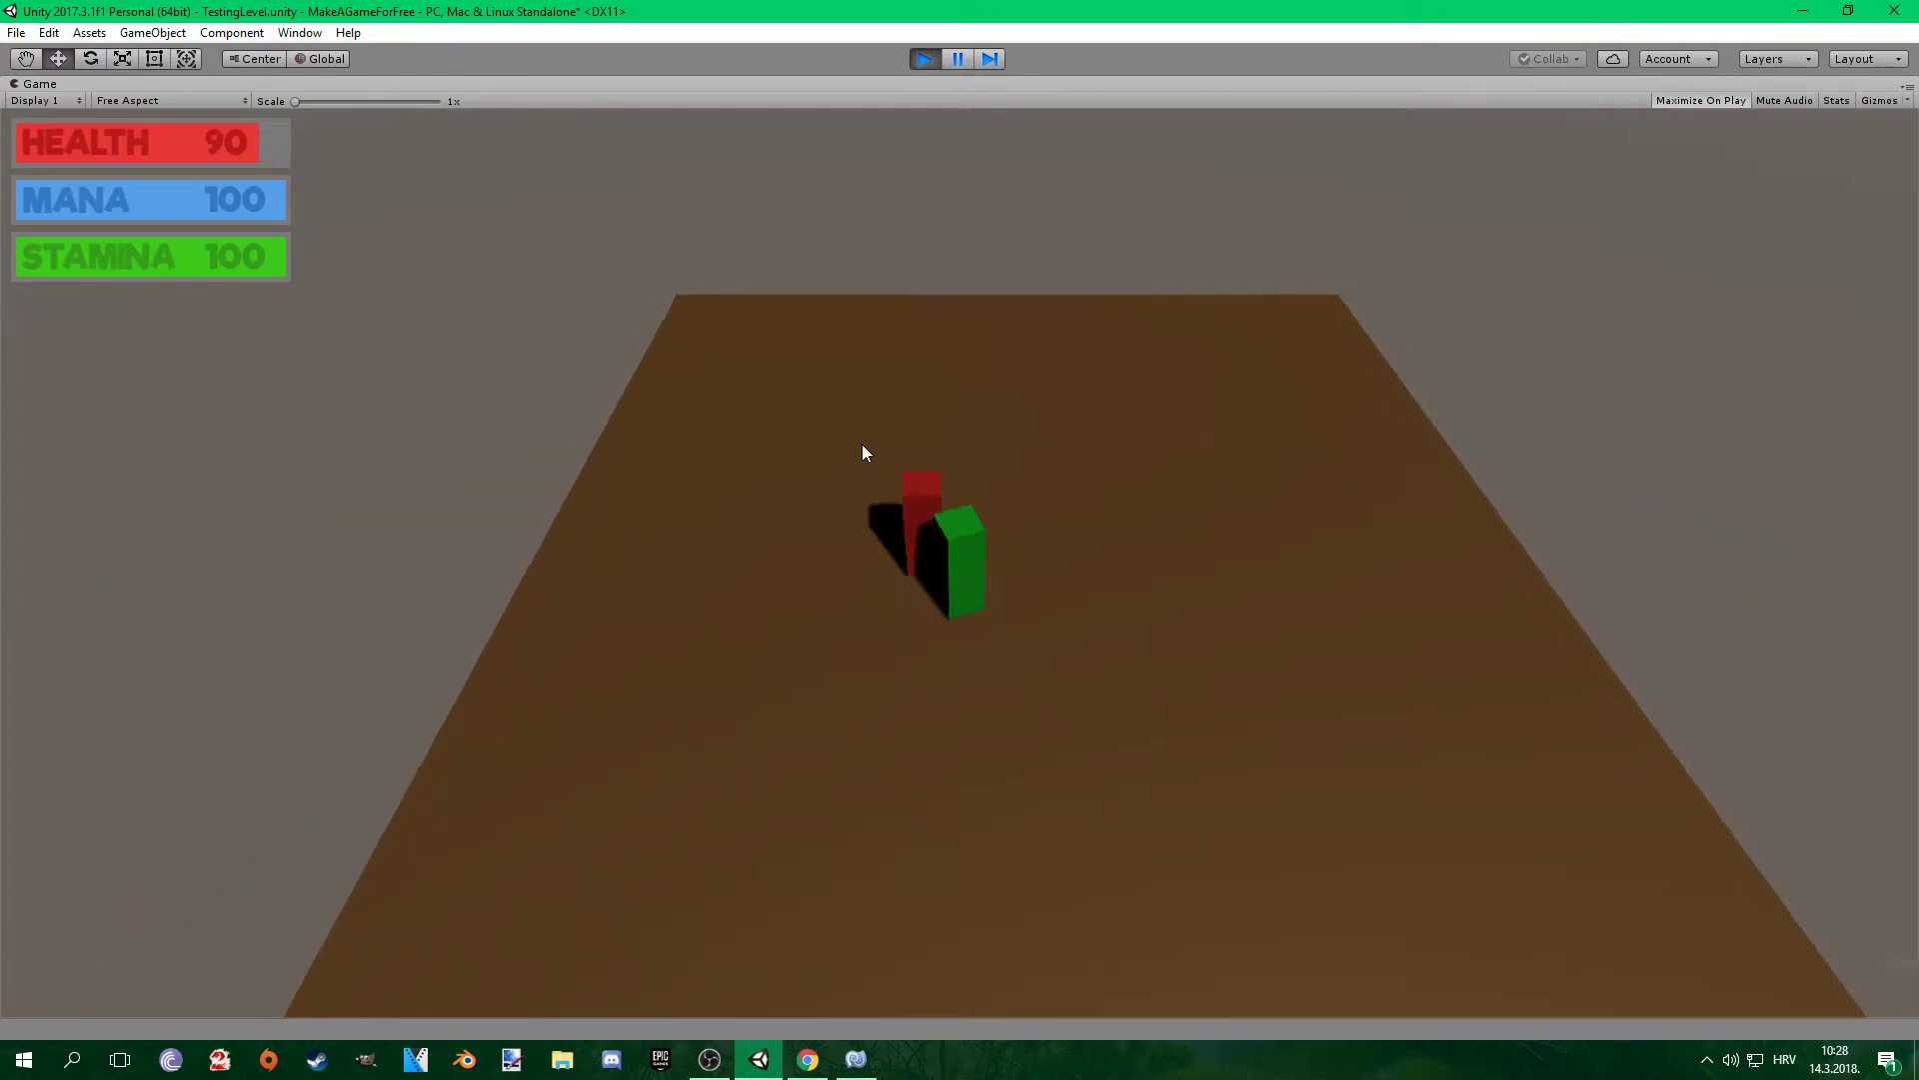
click(771, 579)
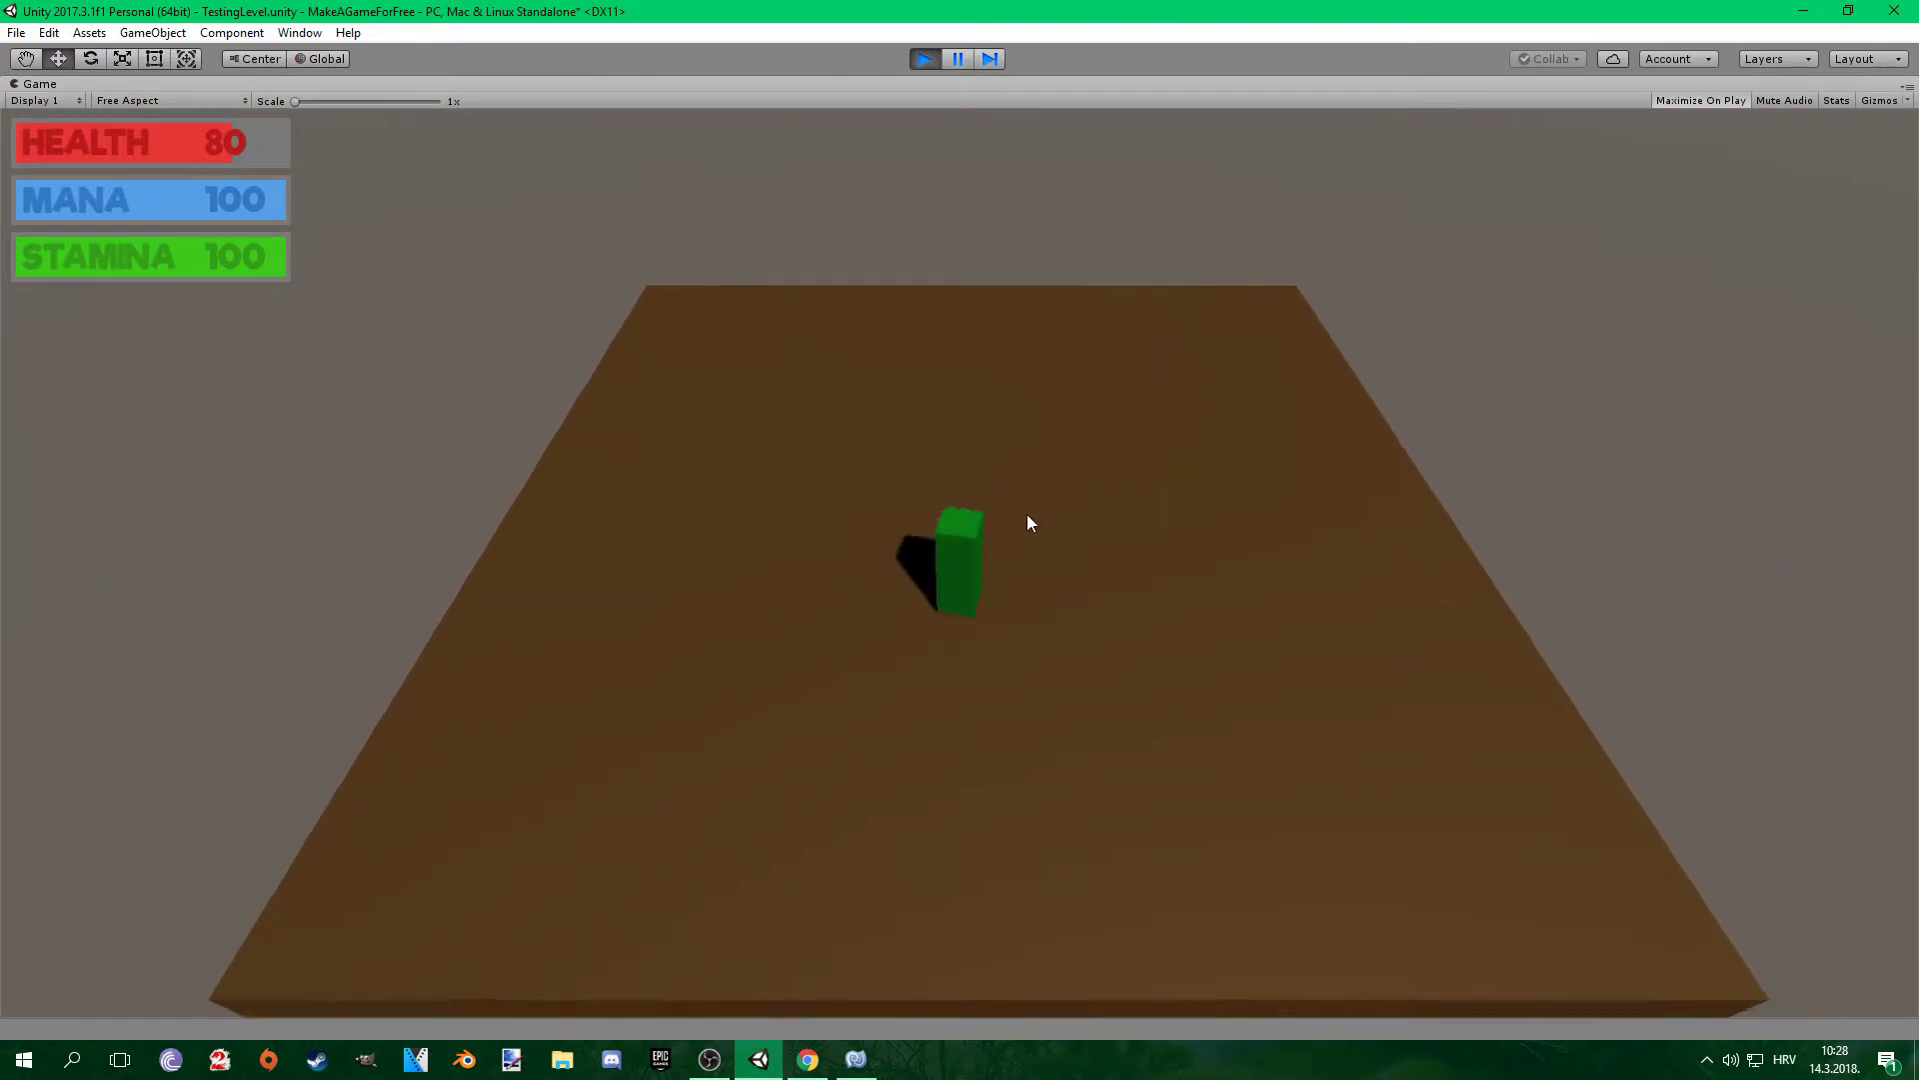
click(925, 58)
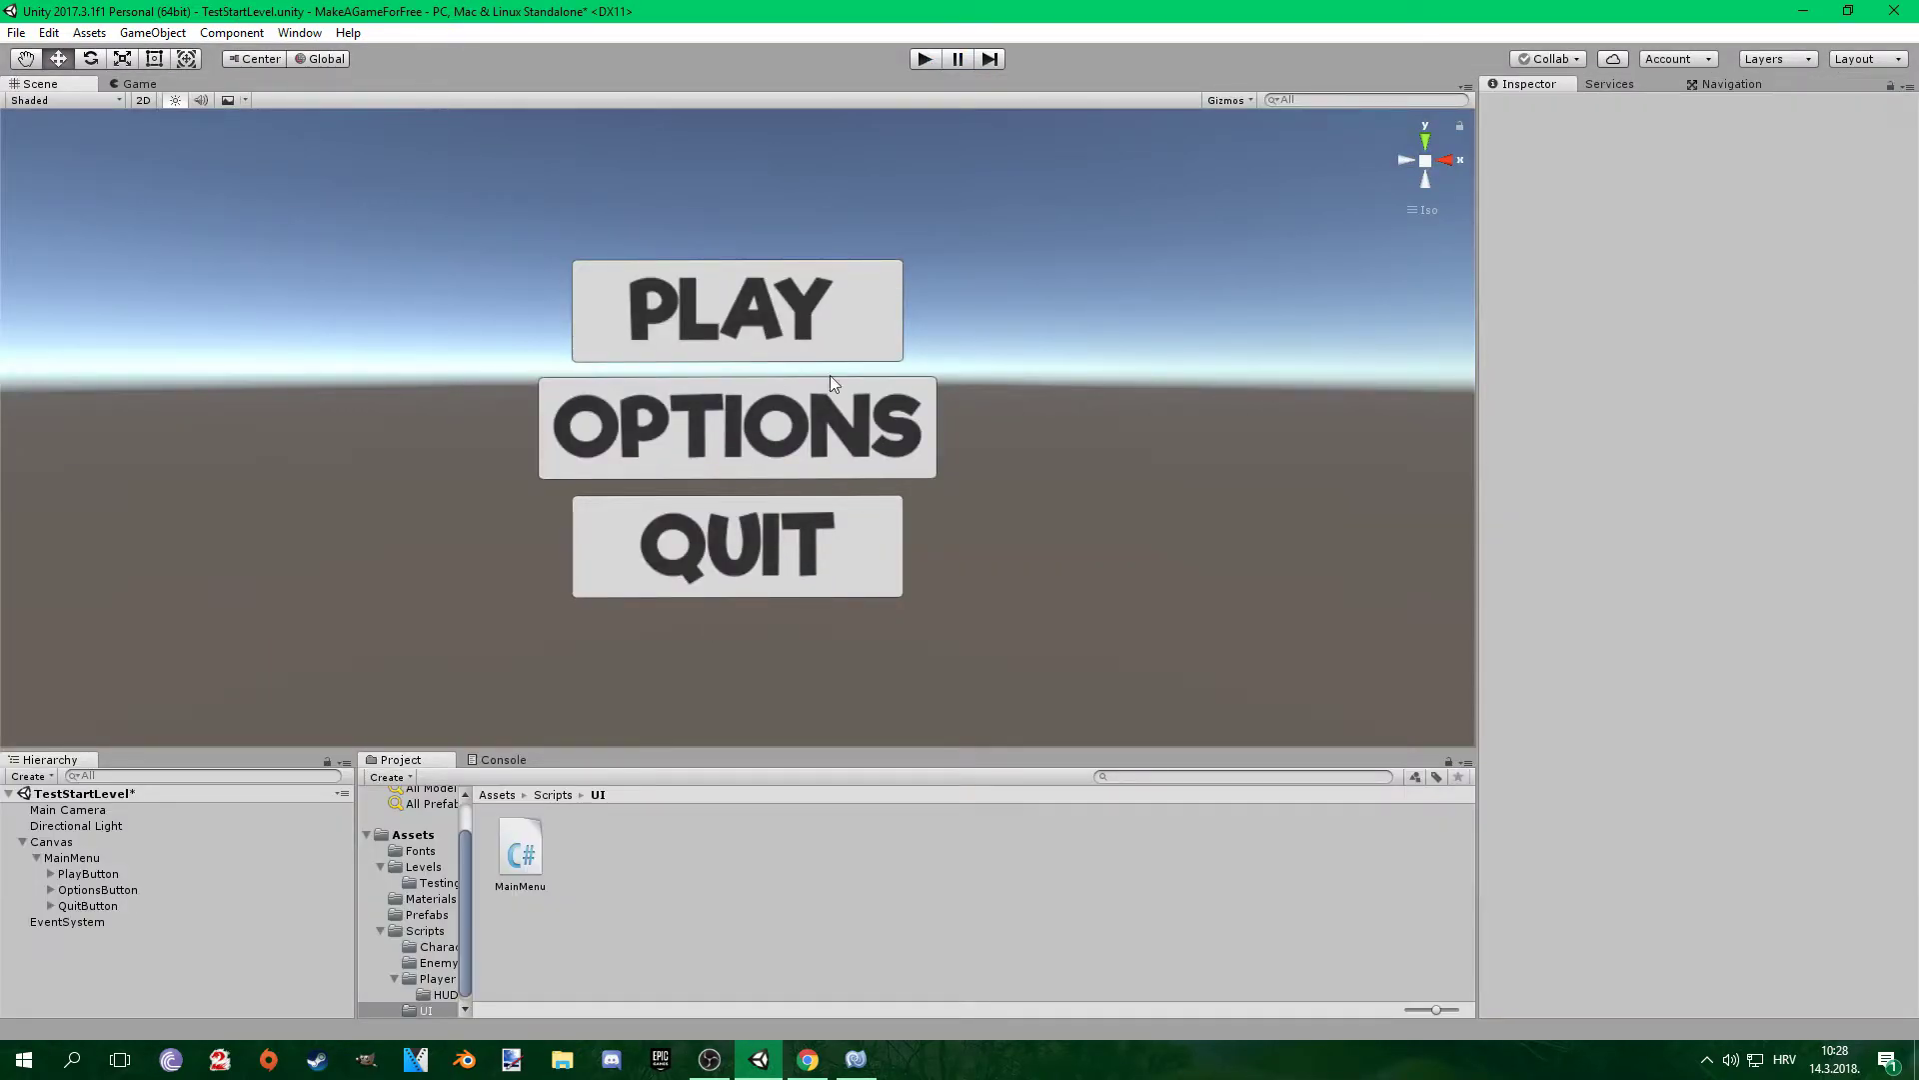
Enter play mode to test the PLAY/OPTIONS/QUIT menu in TestStartLevel.
click(924, 59)
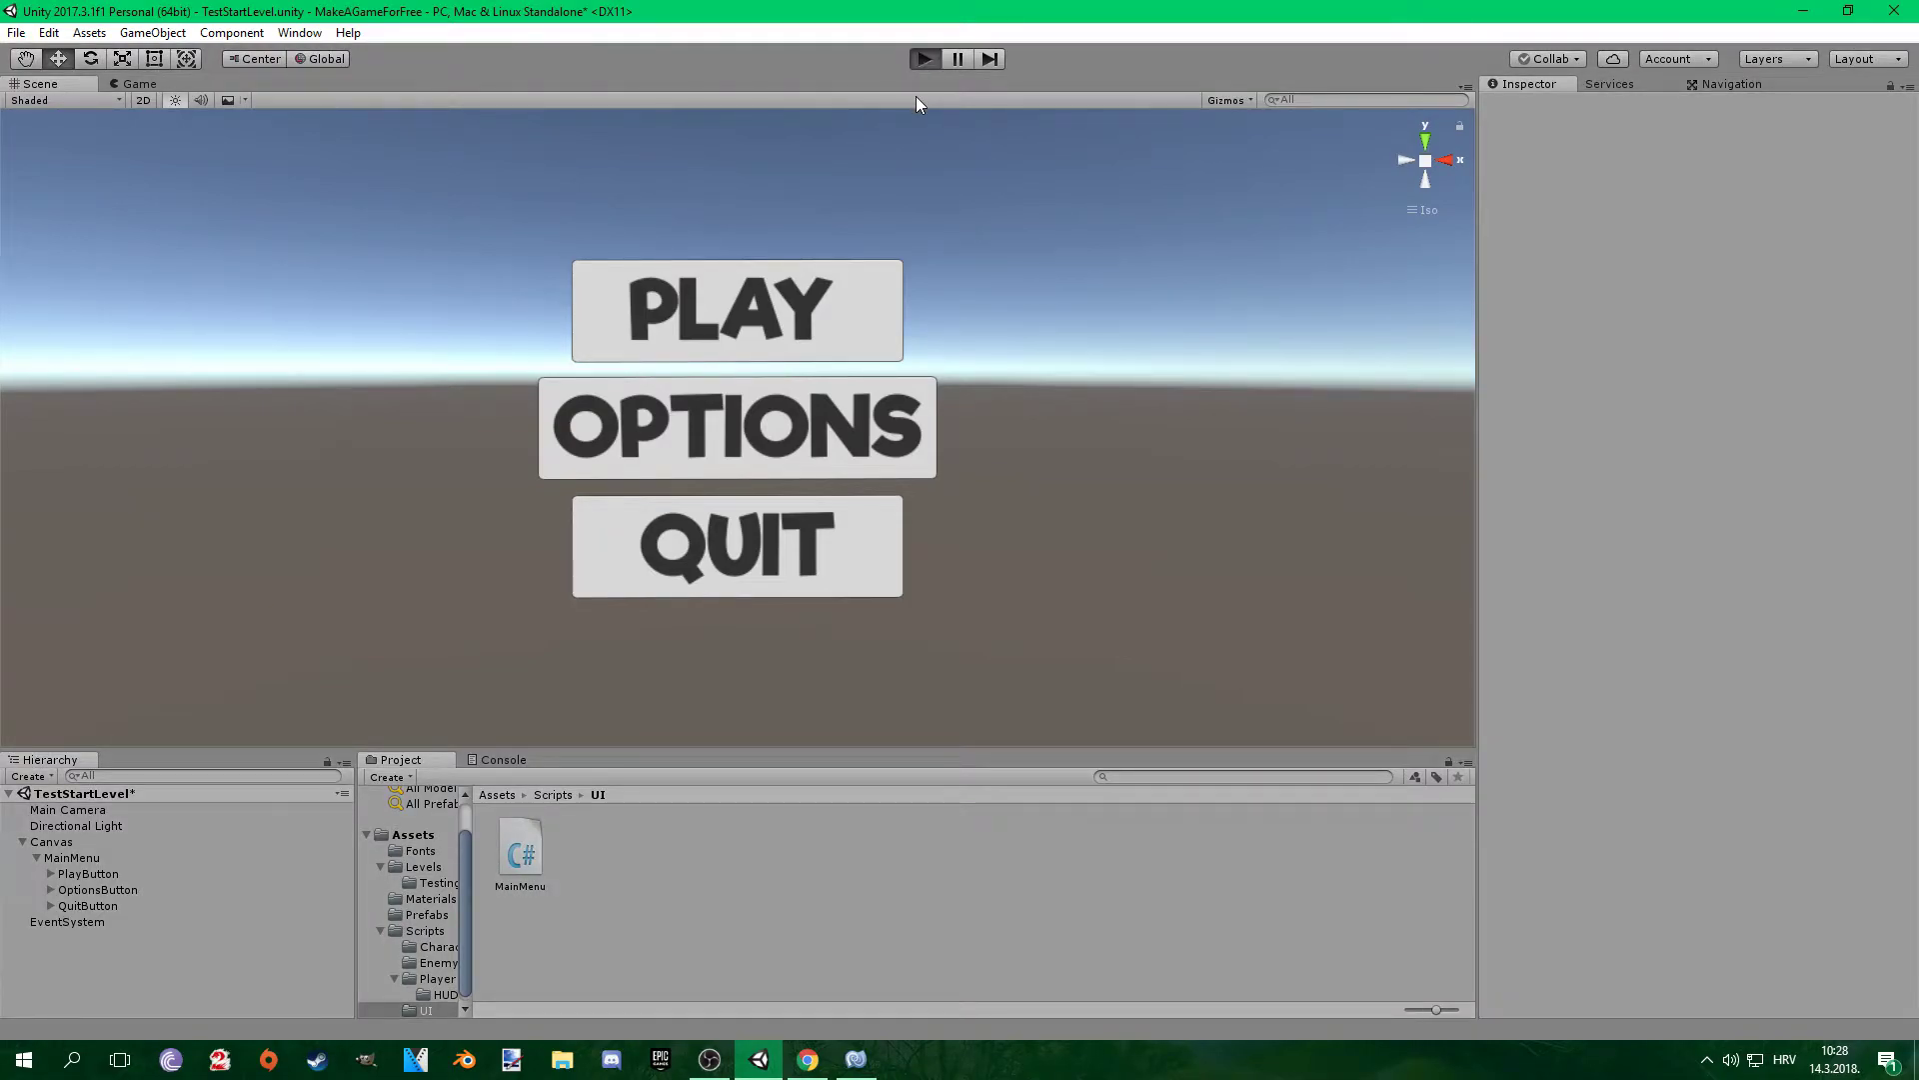